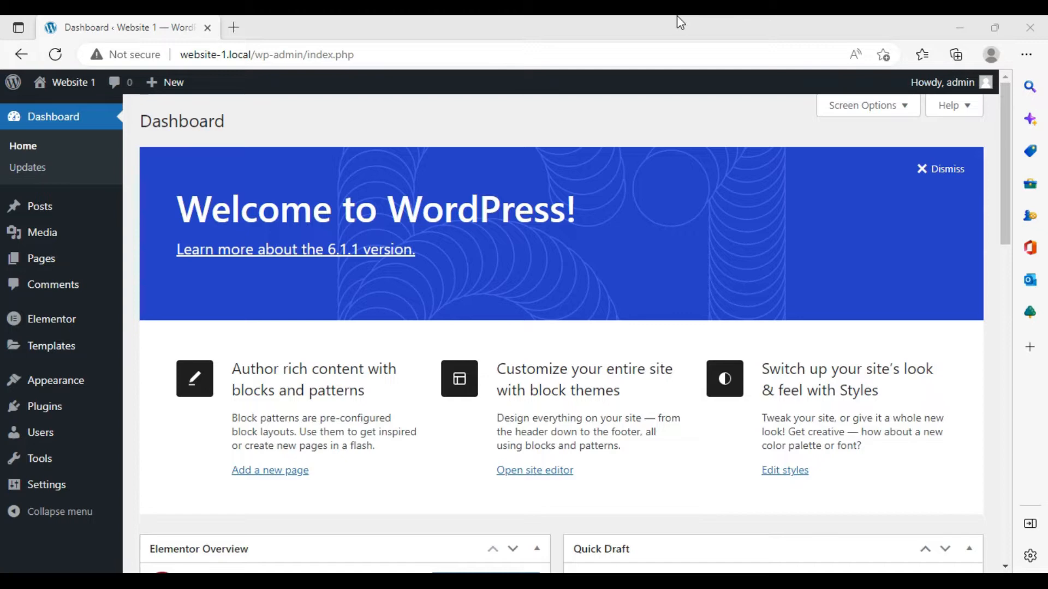
- Search the plugin directory for "header and footer builder"
left_click(46, 404)
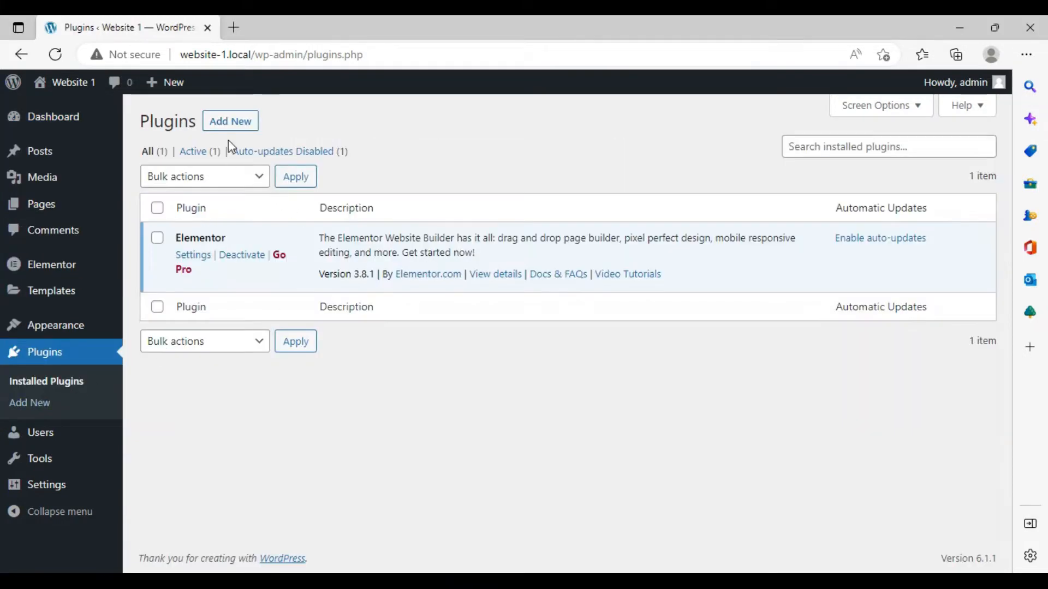
left_click(230, 121)
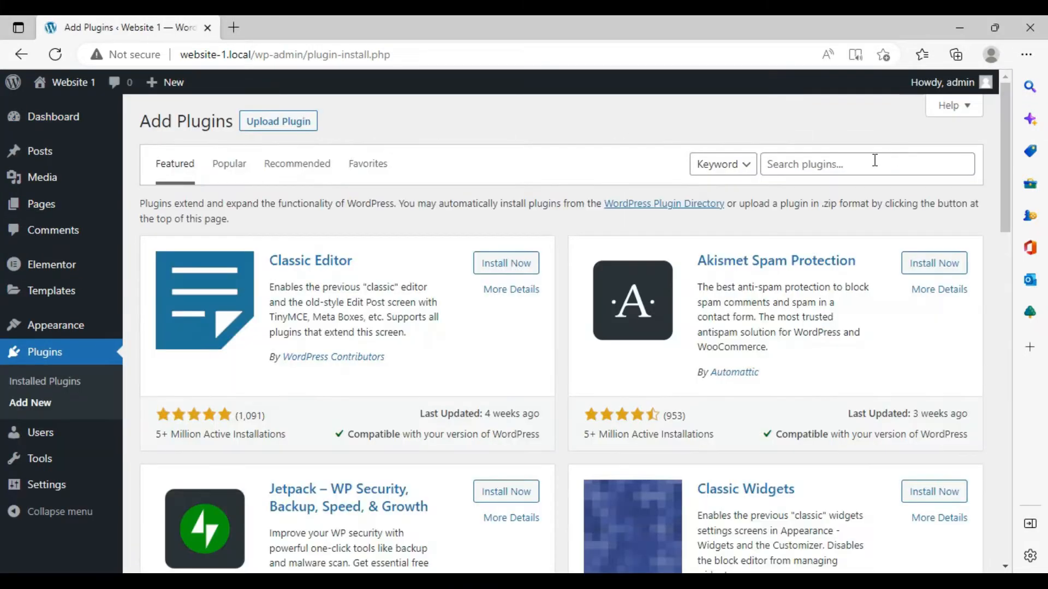
left_click(848, 165)
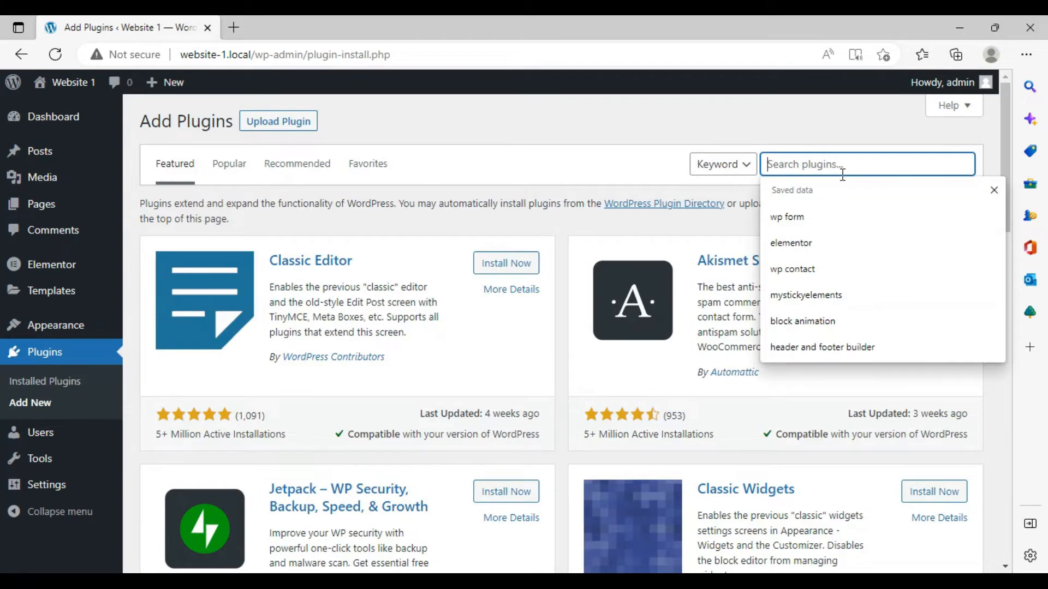
left_click(854, 354)
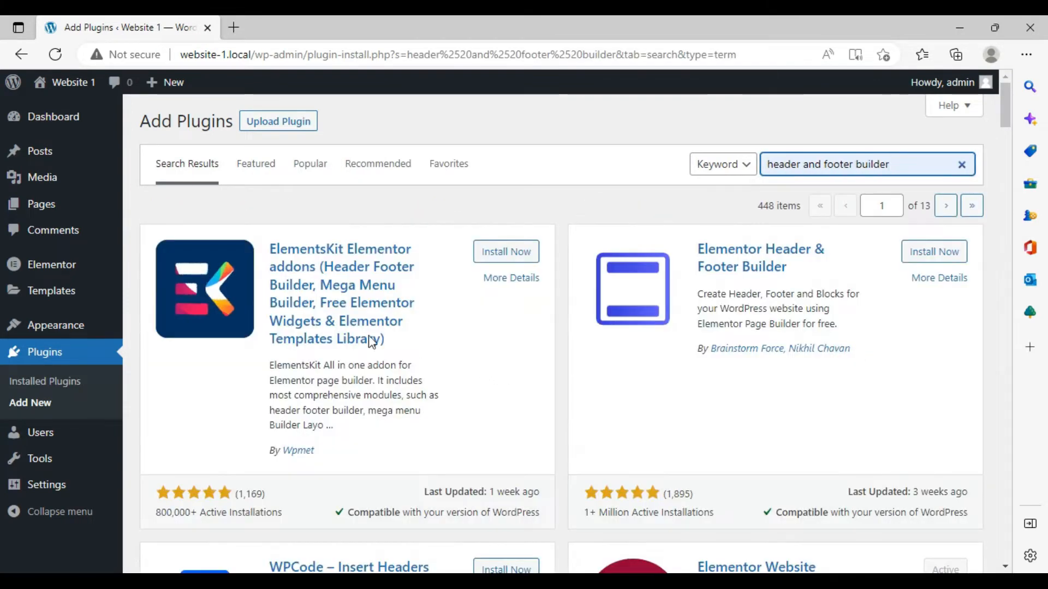
- Install and activate the ElementsKit Elementor addons plugin
left_click(498, 254)
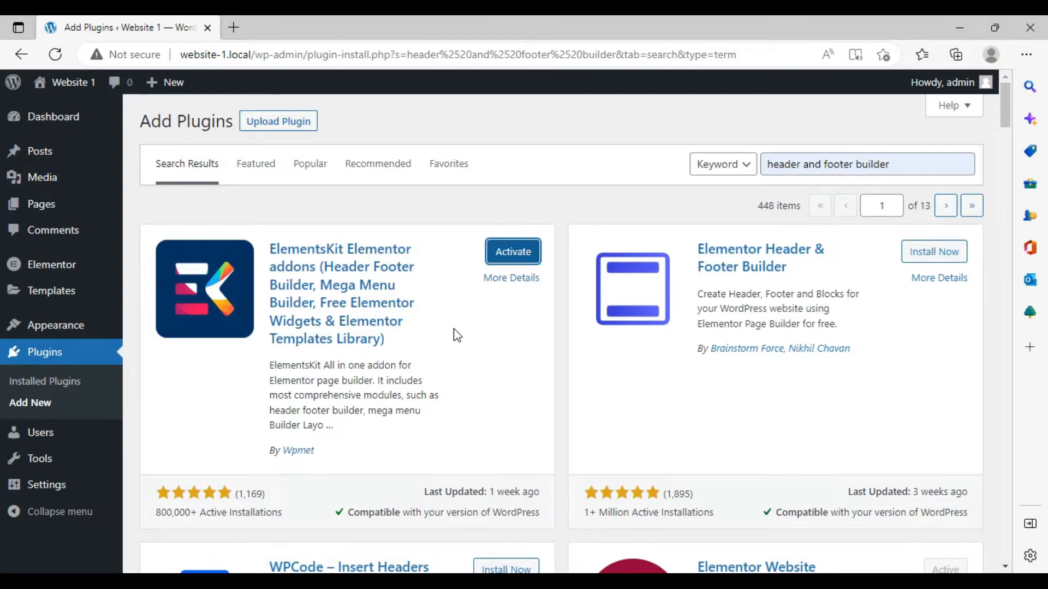
left_click(505, 255)
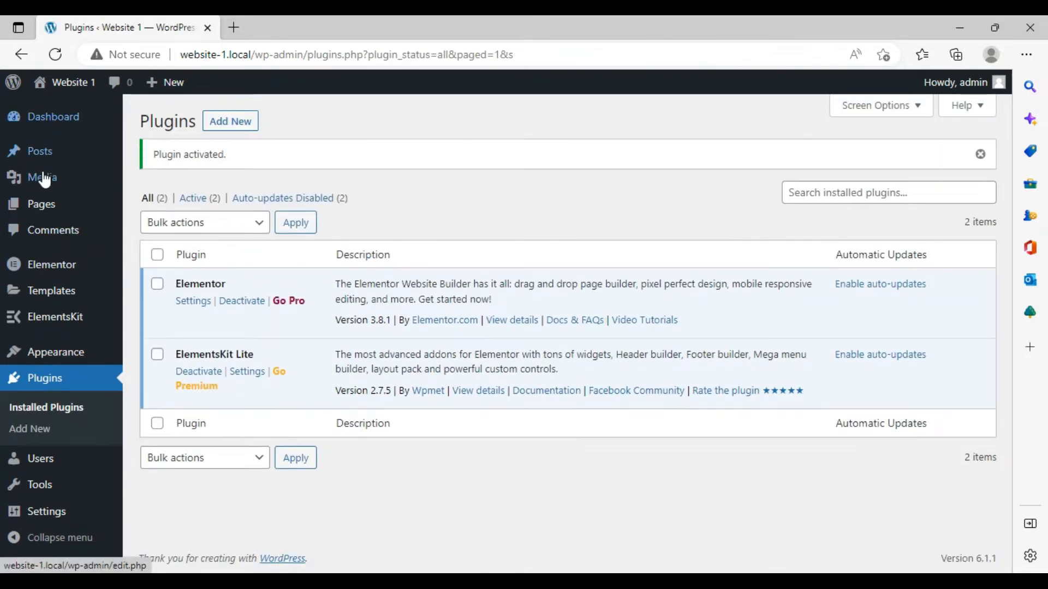
- Open the Sample Page in the Elementor editor and close the Navigator panel
left_click(36, 215)
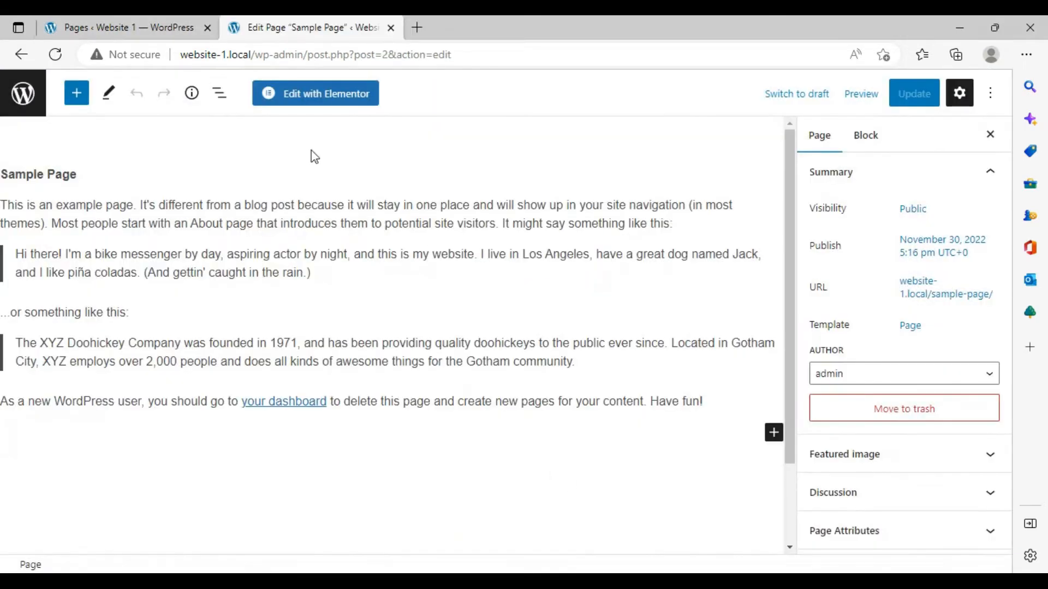
left_click(299, 93)
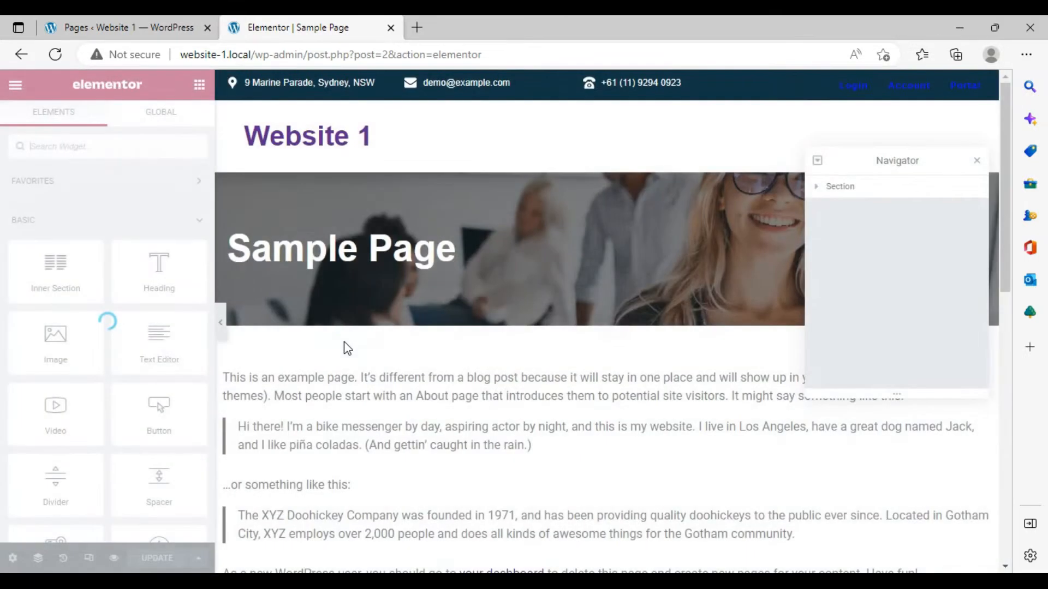
left_click(977, 163)
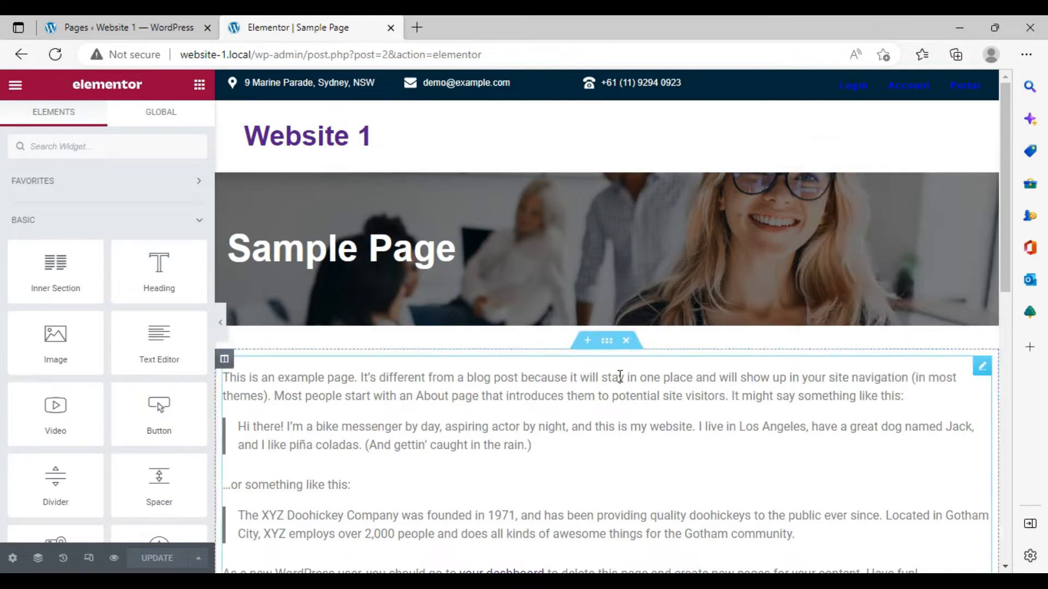
- Delete the sample text section below the page banner
left_click(637, 343)
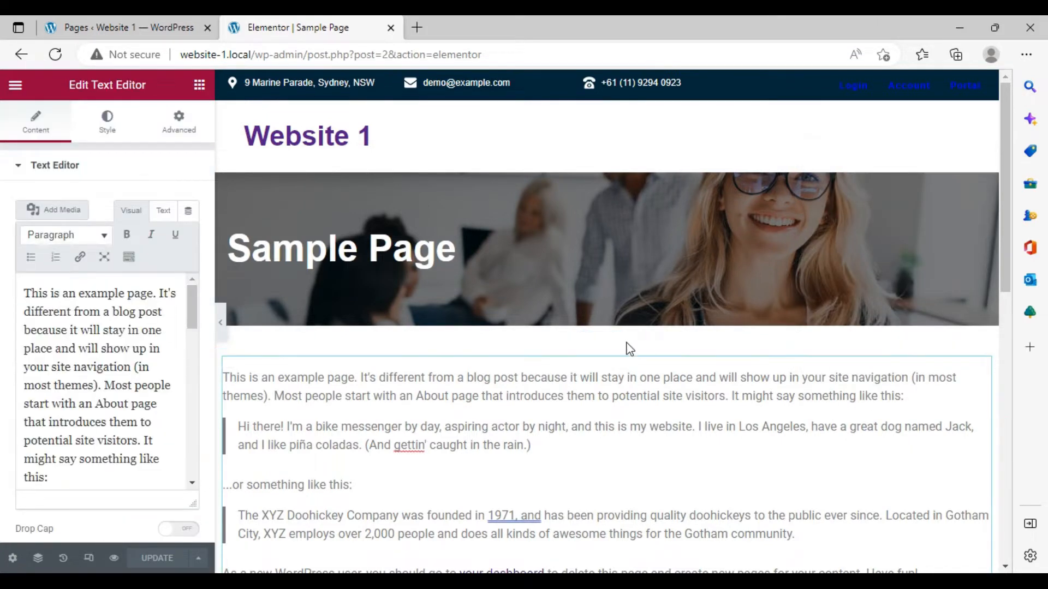
left_click(626, 341)
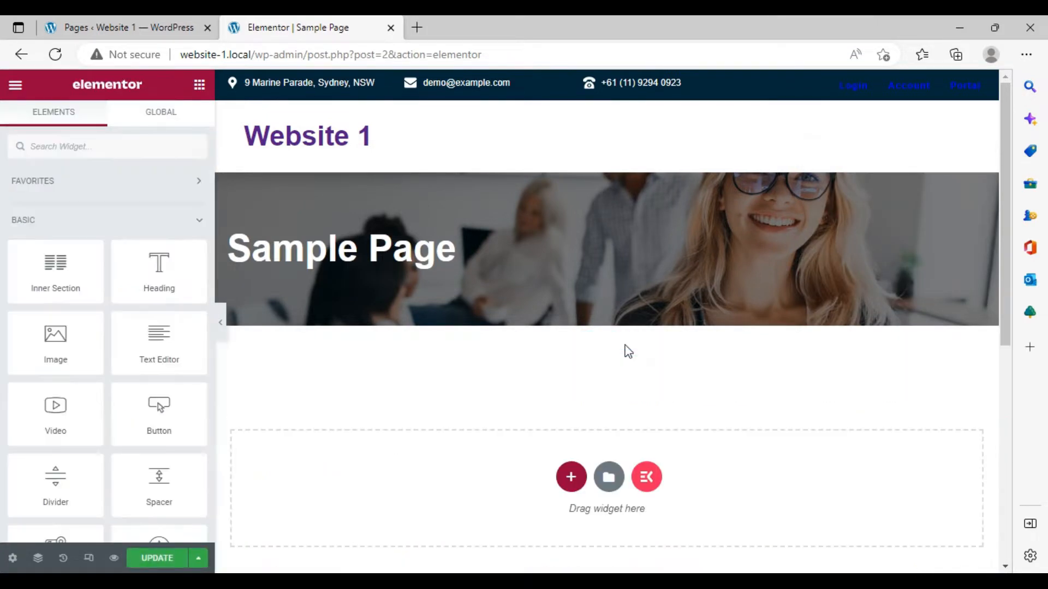
- Insert the ElementsKit "Call To Action – Section 20" section template into the empty area
scroll(589, 377, "down", 3)
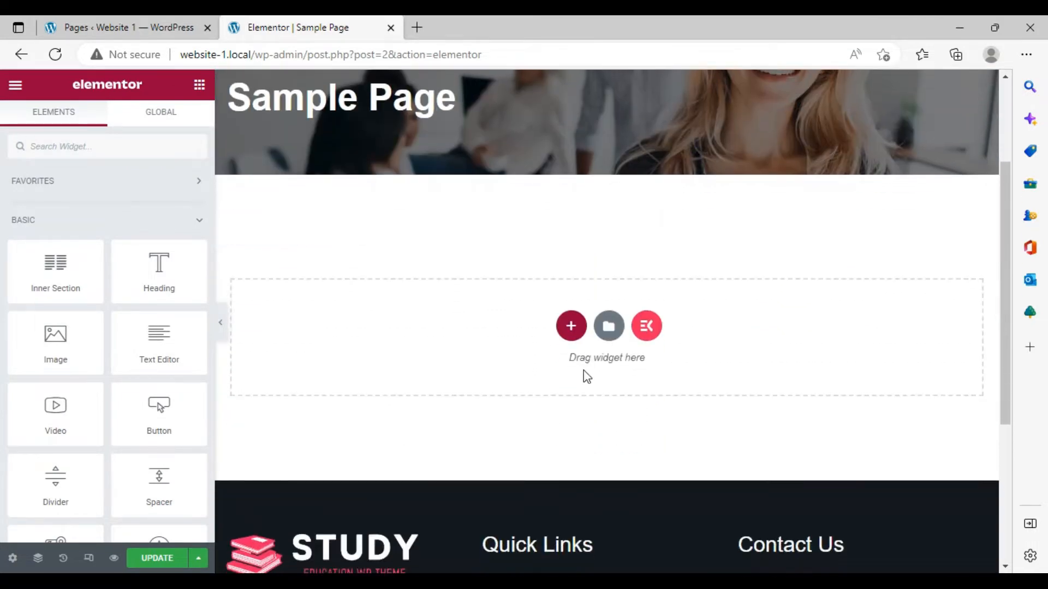
left_click(646, 341)
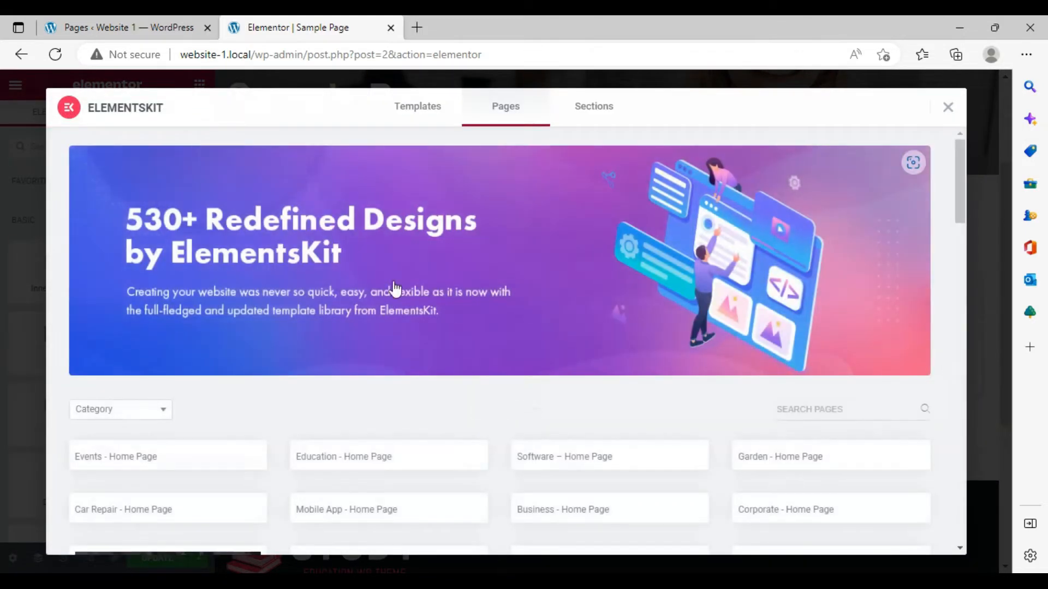
left_click(576, 113)
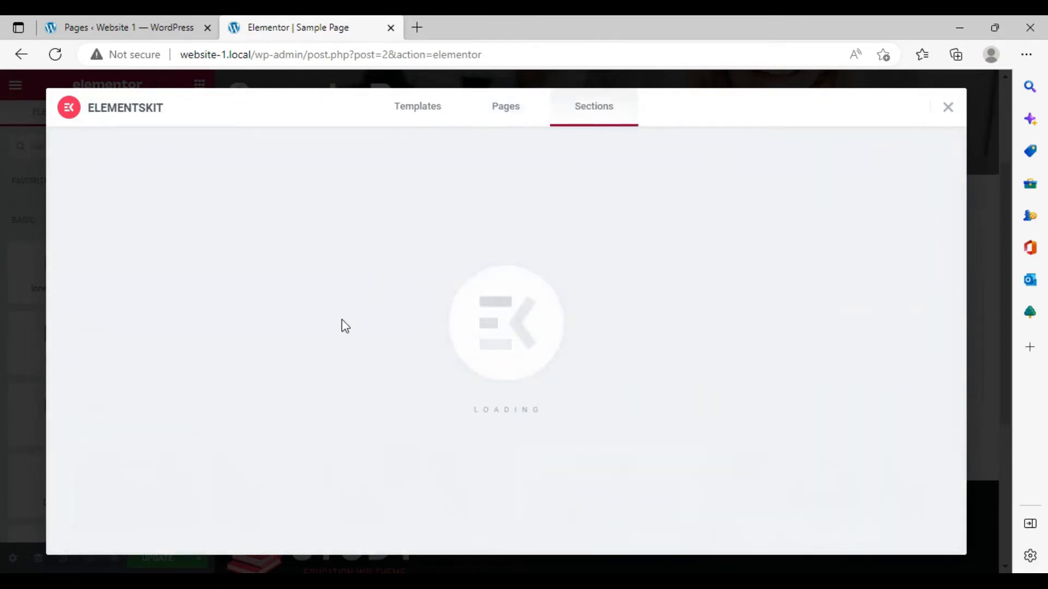
scroll(351, 325, "down", 5)
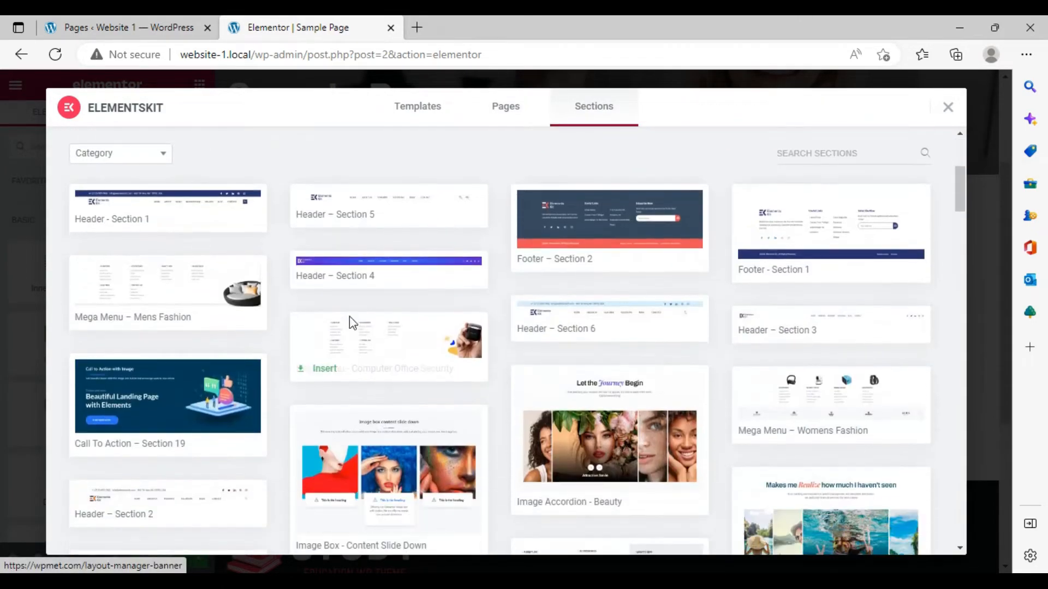
left_click(154, 157)
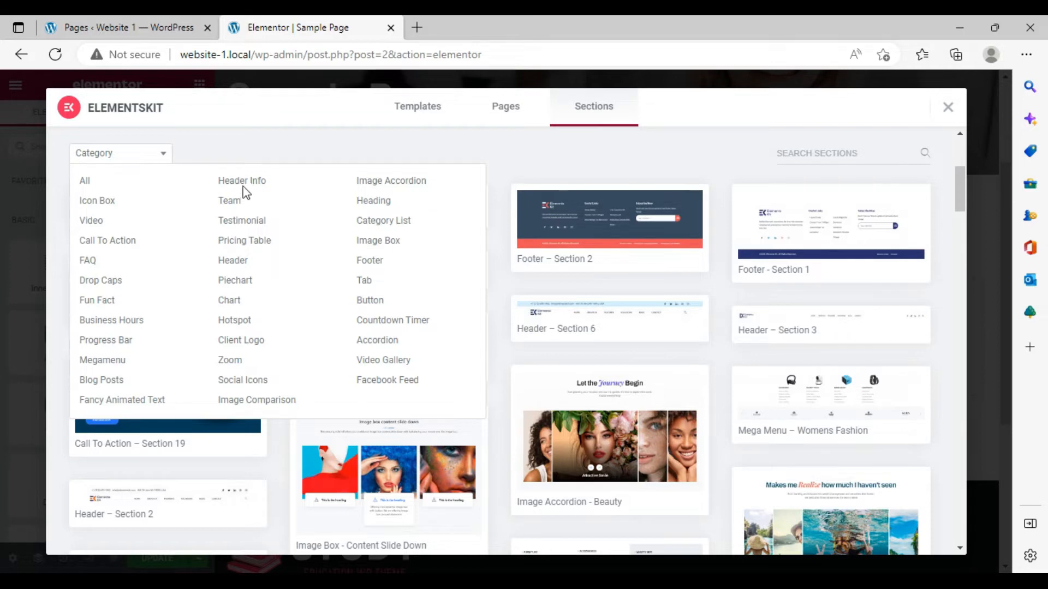
left_click(295, 154)
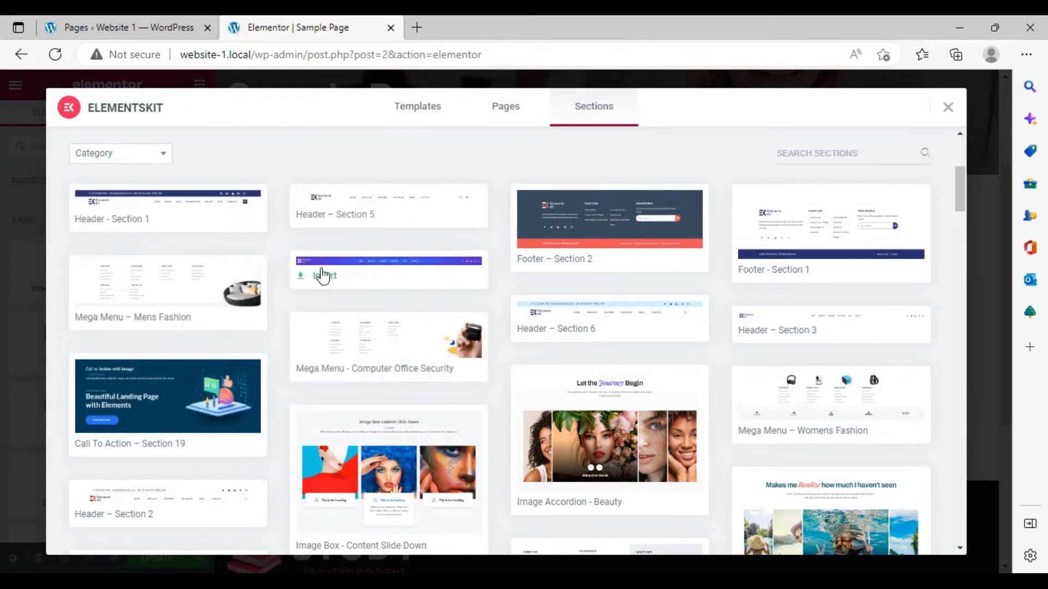
scroll(313, 273, "down", 3)
mouse_move(185, 277)
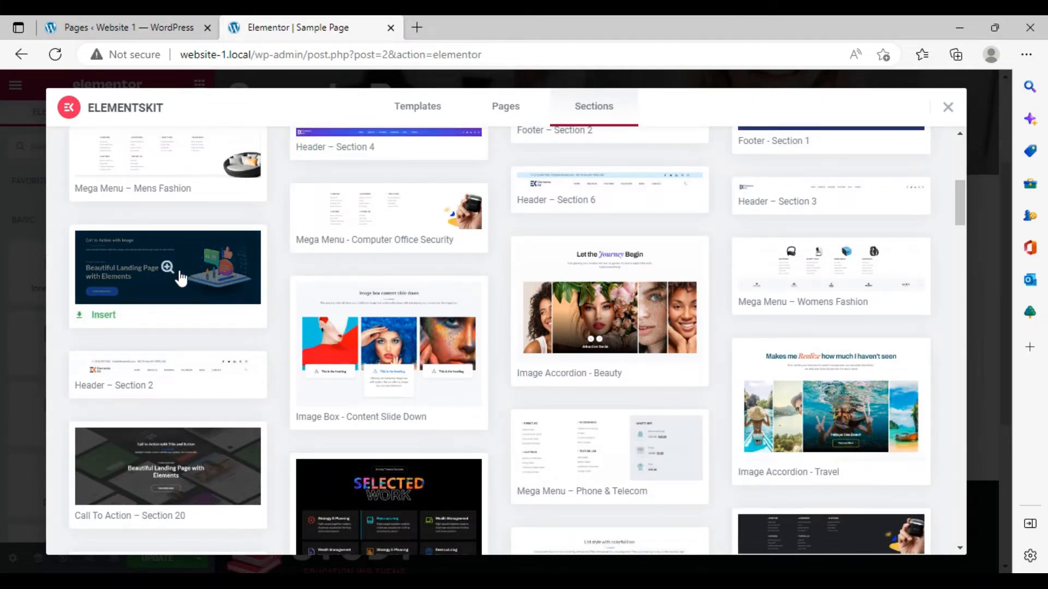
left_click(225, 470)
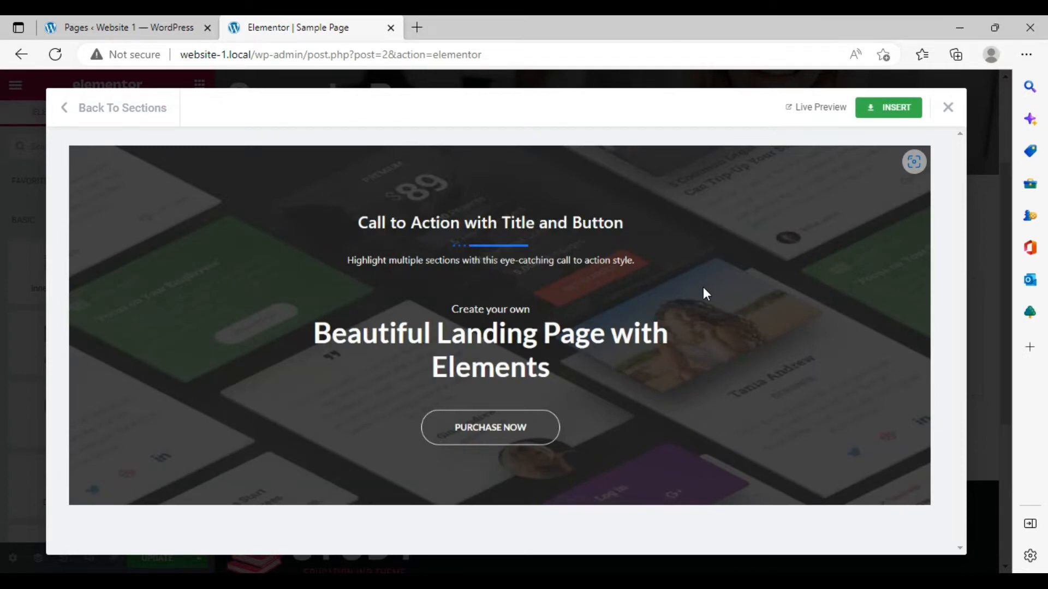
left_click(886, 107)
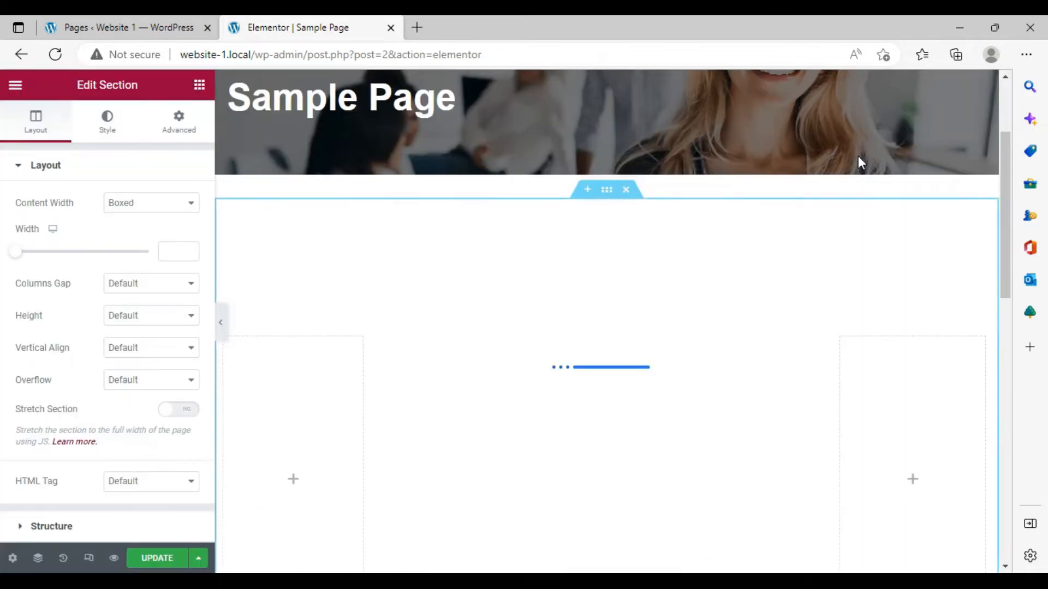
- Set the "Call to Action with Title and Button" heading's HTML tag to H1
scroll(523, 250, "down", 10)
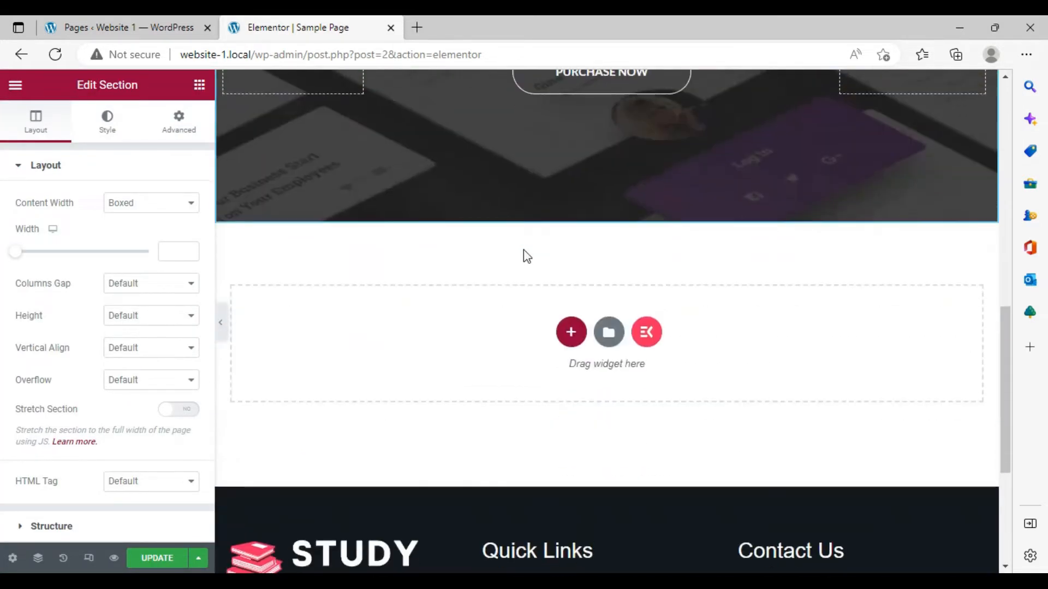
scroll(523, 250, "up", 8)
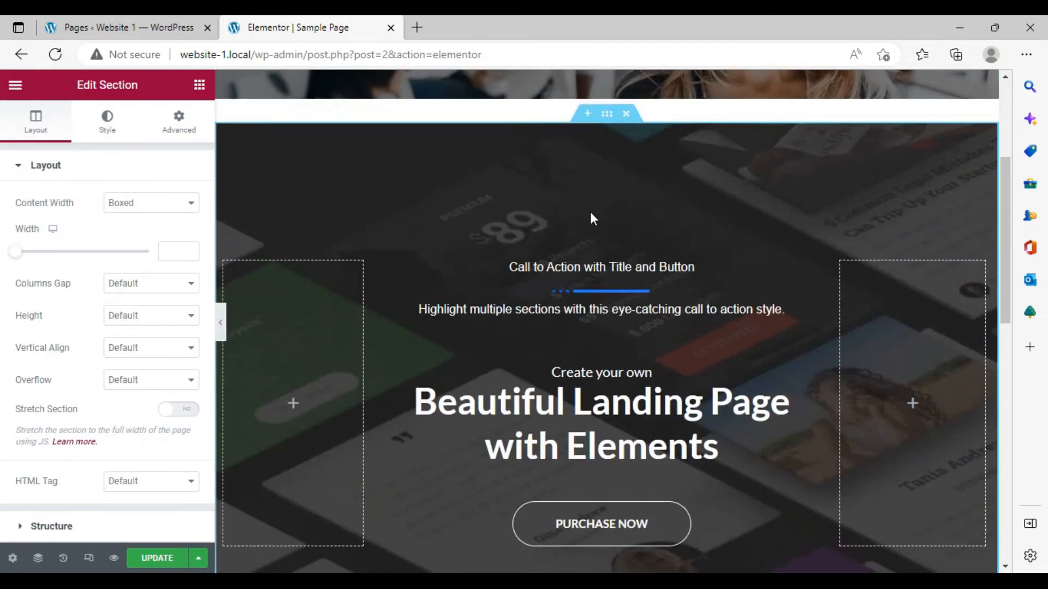
scroll(590, 214, "down", 3)
scroll(590, 214, "up", 5)
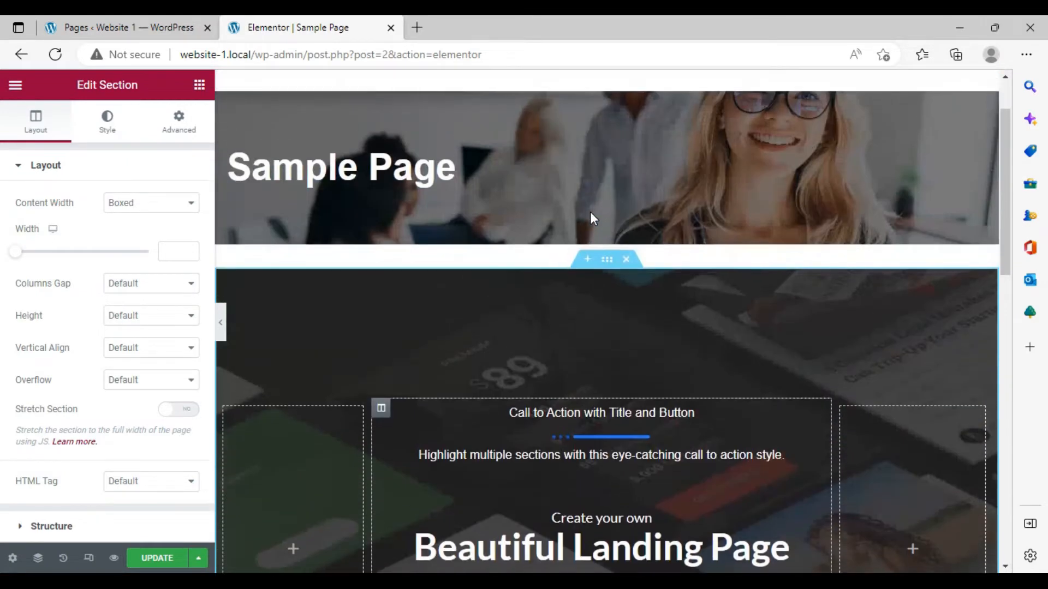
scroll(591, 214, "down", 6)
scroll(591, 214, "up", 2)
scroll(590, 212, "up", 4)
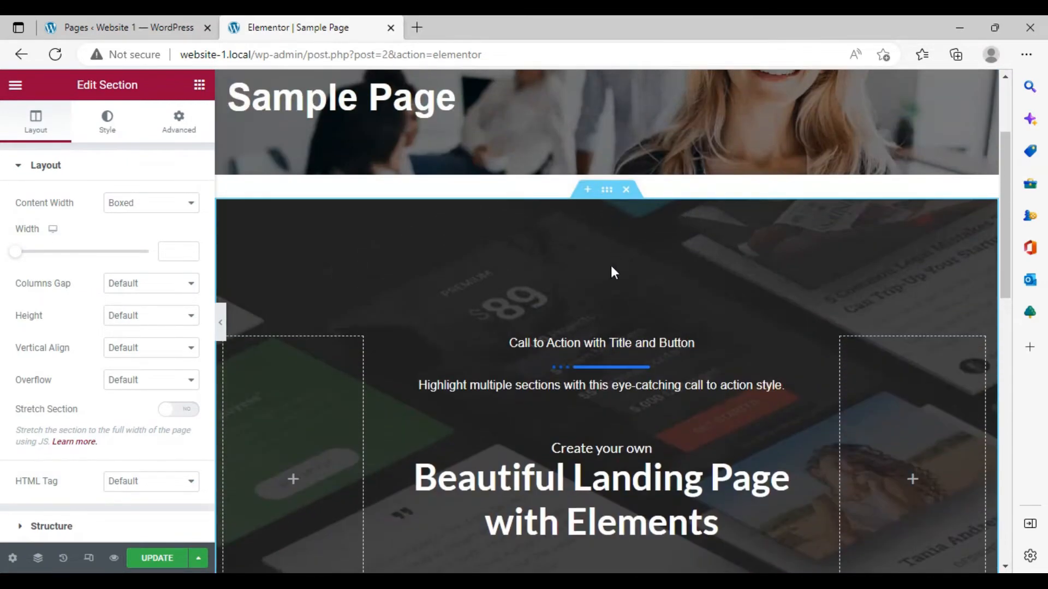
left_click(602, 398)
scroll(603, 397, "down", 1)
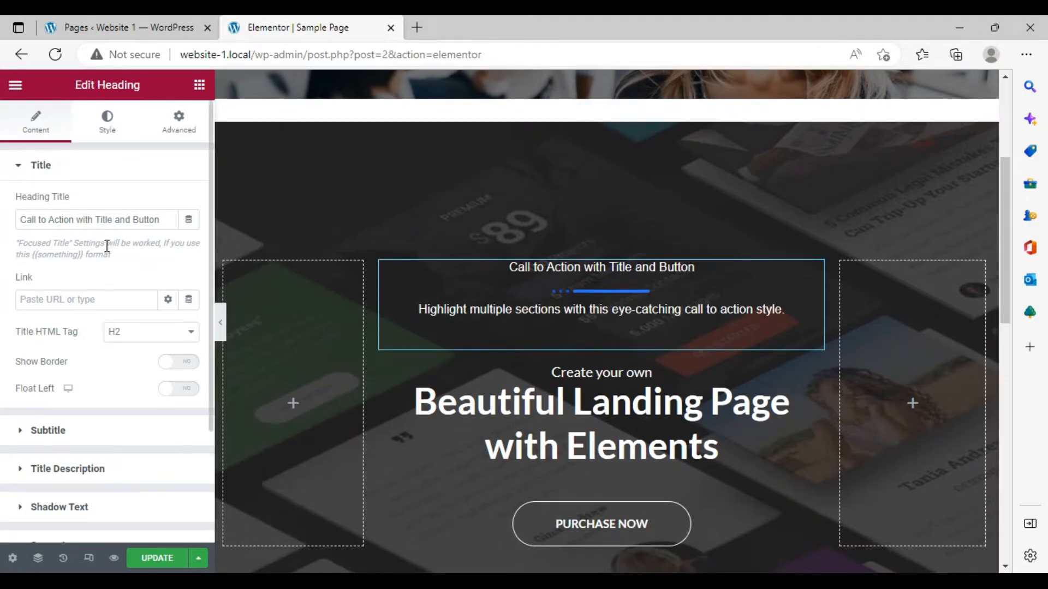
left_click(176, 333)
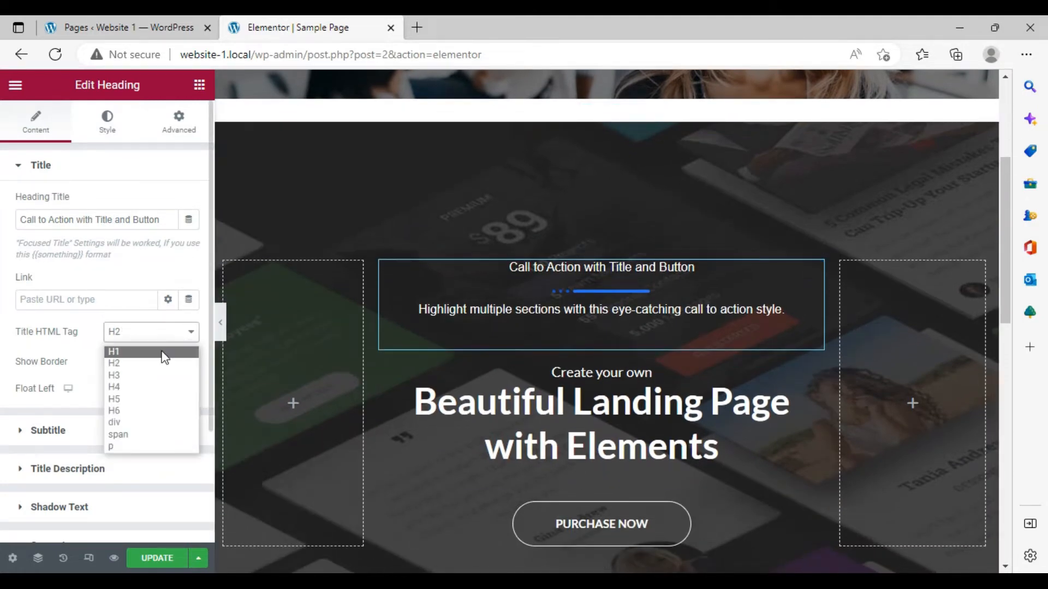
left_click(162, 353)
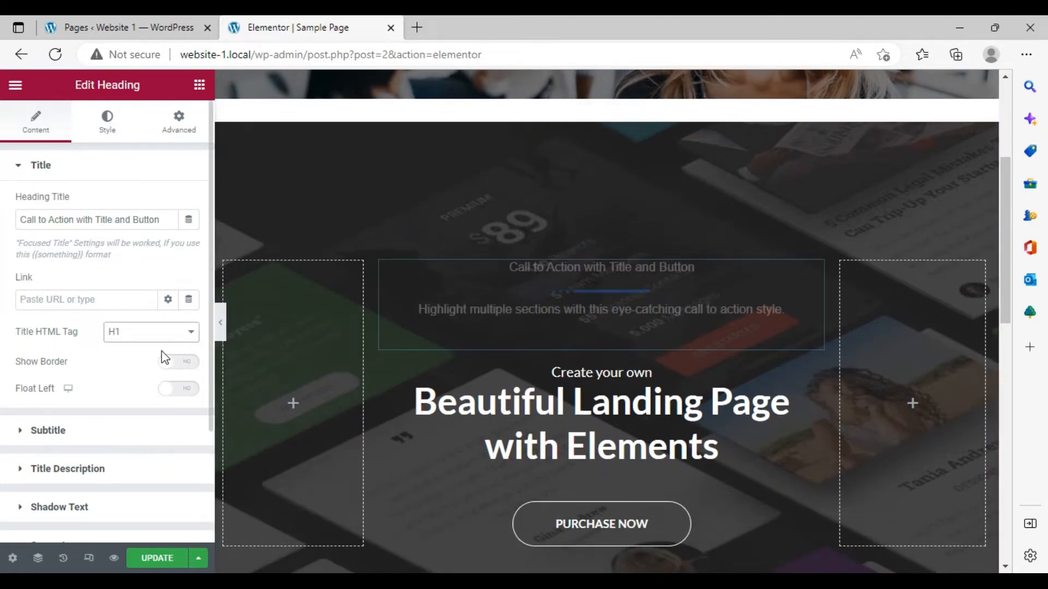
- Select the main heading, then the Purchase Now button, and inspect its label setting
left_click(596, 371)
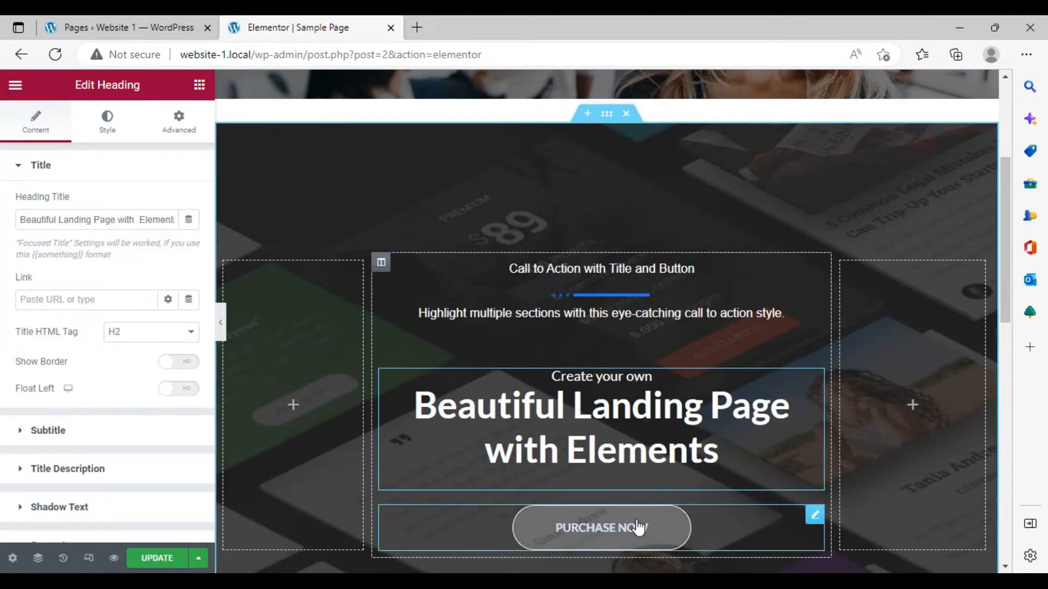
scroll(645, 477, "down", 5)
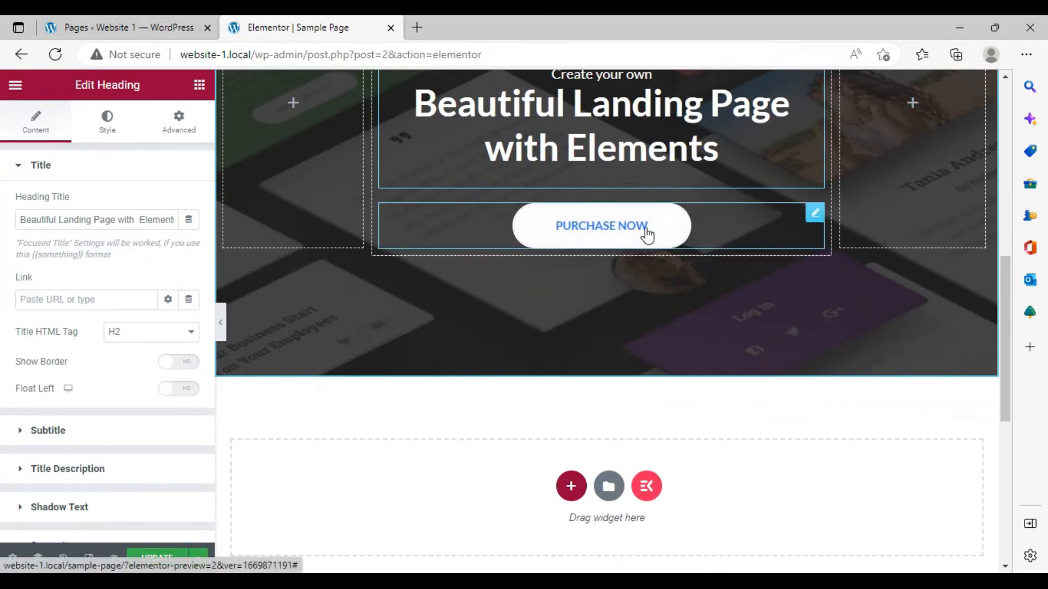
left_click(680, 233)
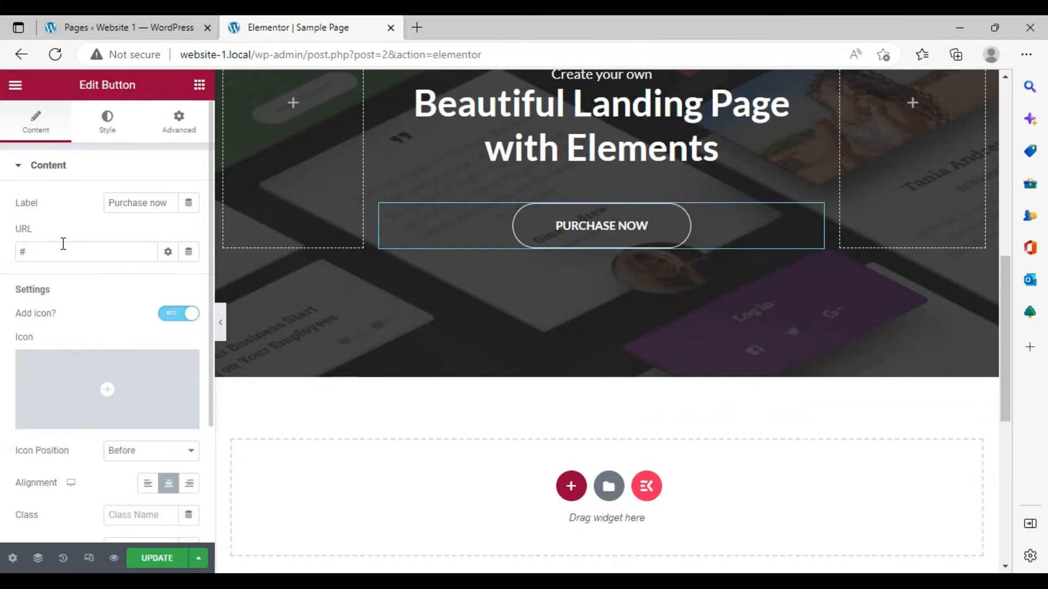
left_click(172, 201)
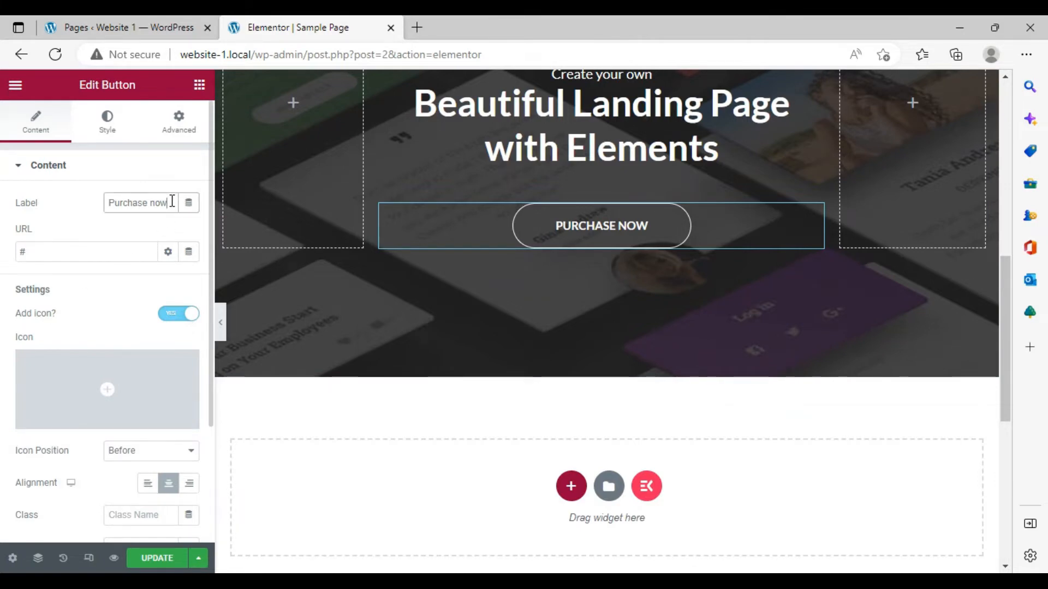
mouse_move(92, 399)
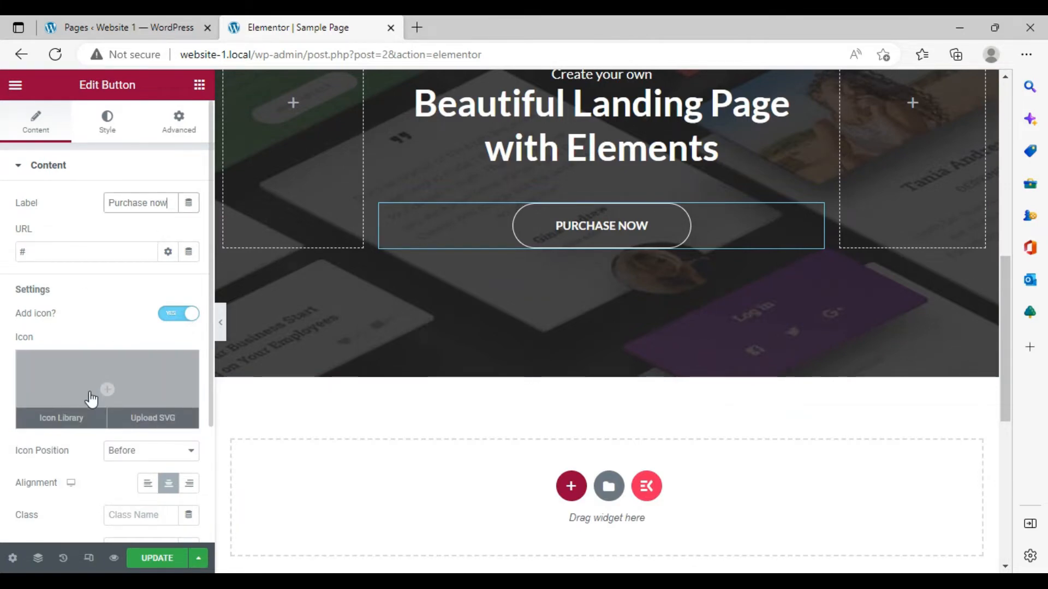
- Try left and right alignment for the Purchase Now button, then return it to center
scroll(91, 399, "down", 3)
left_click(144, 327)
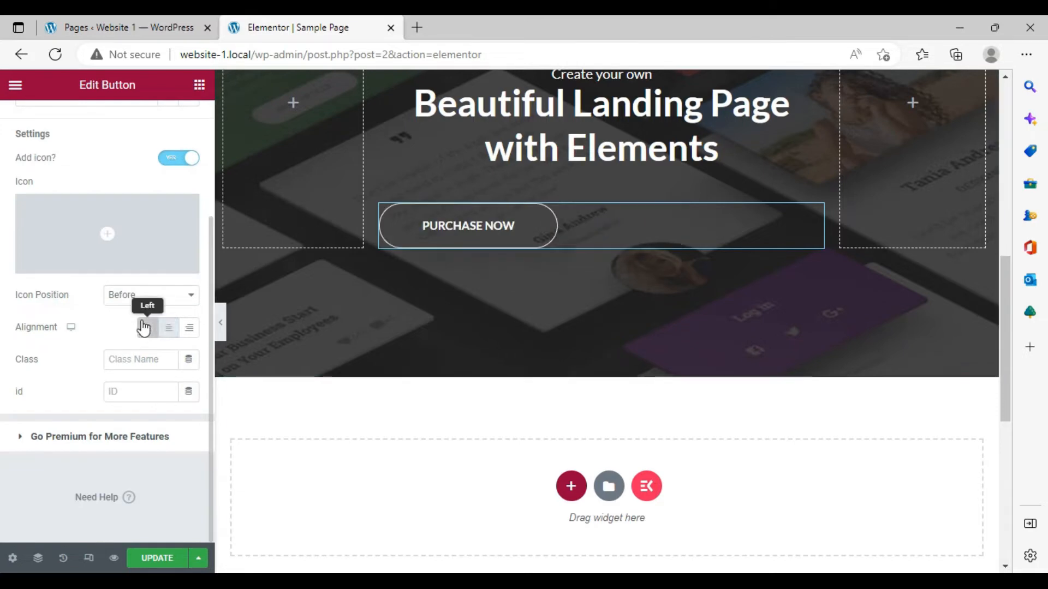
left_click(187, 329)
left_click(170, 330)
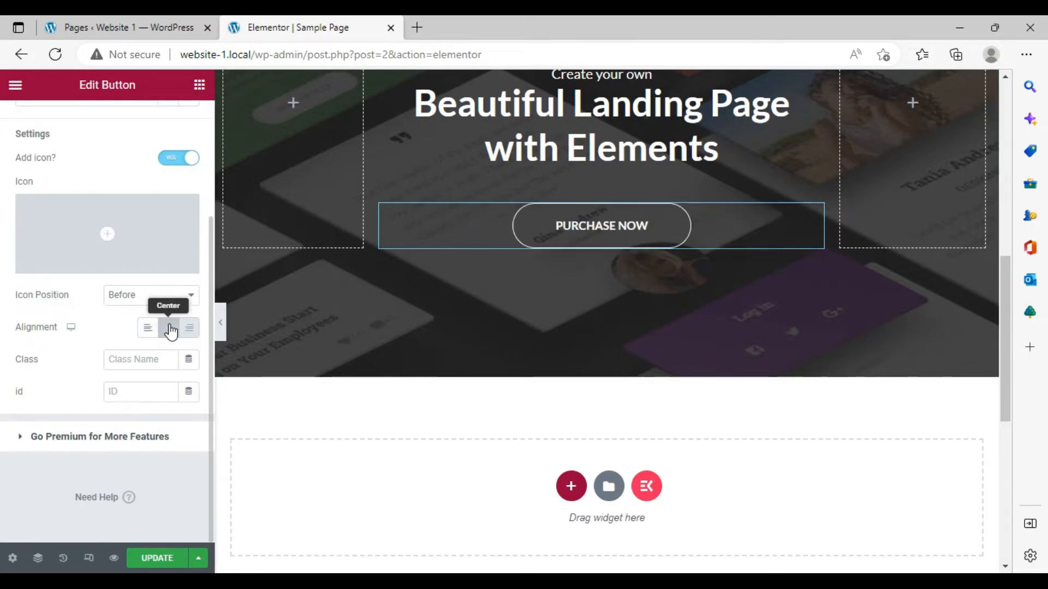
scroll(382, 342, "up", 6)
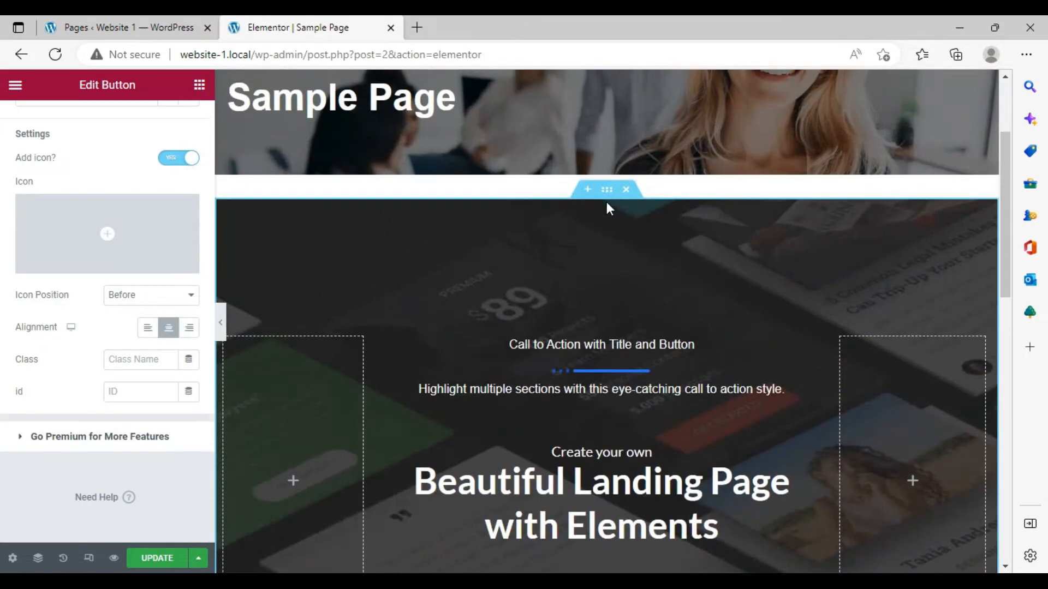
- Delete the call-to-action section and insert the ElementsKit "Image Box - Content Slide Down" section template in its place
left_click(626, 189)
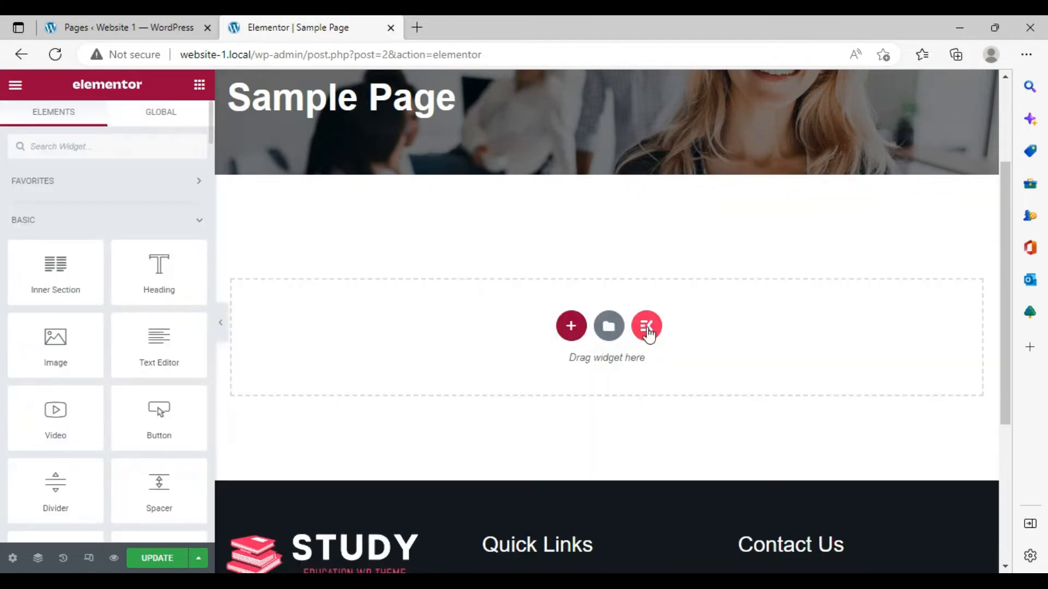
left_click(648, 325)
scroll(568, 313, "down", 7)
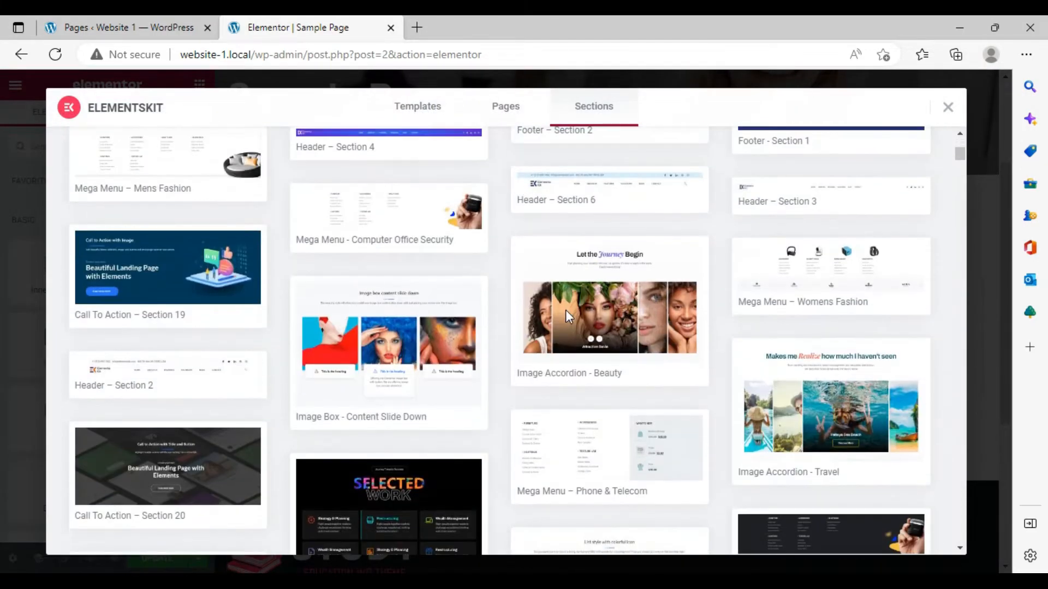
left_click(425, 324)
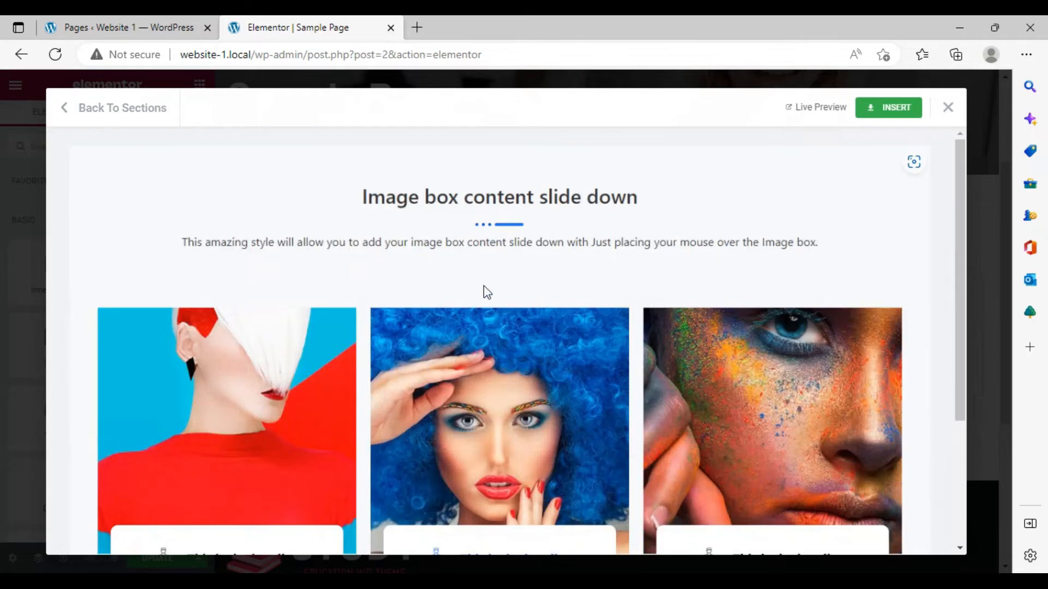
scroll(483, 290, "down", 3)
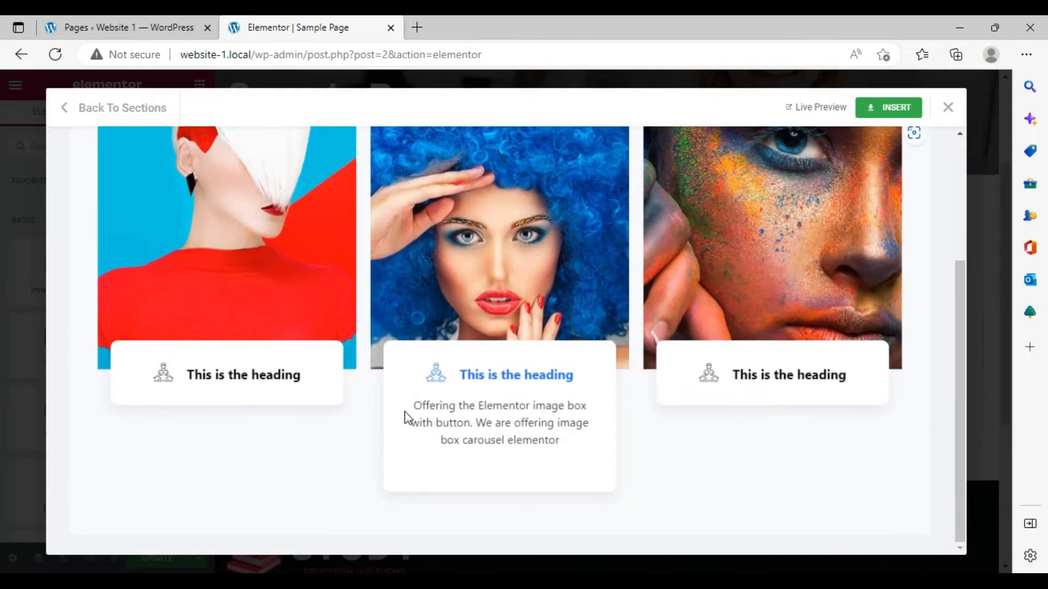
scroll(711, 234, "up", 3)
left_click(882, 115)
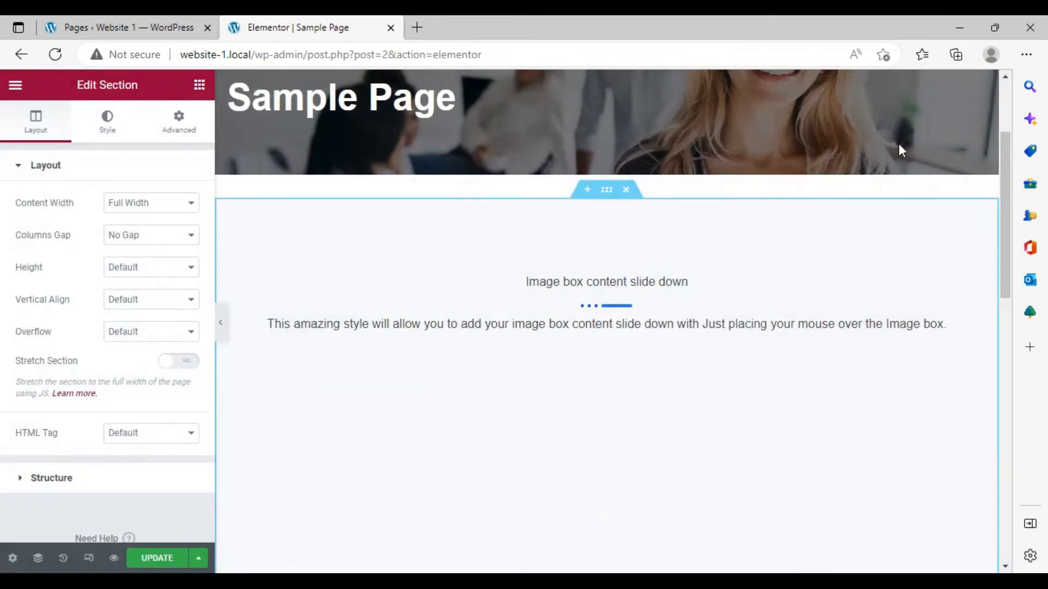
- Examine the first image box's Body and Button content settings, then its Style and Advanced settings
scroll(755, 289, "down", 4)
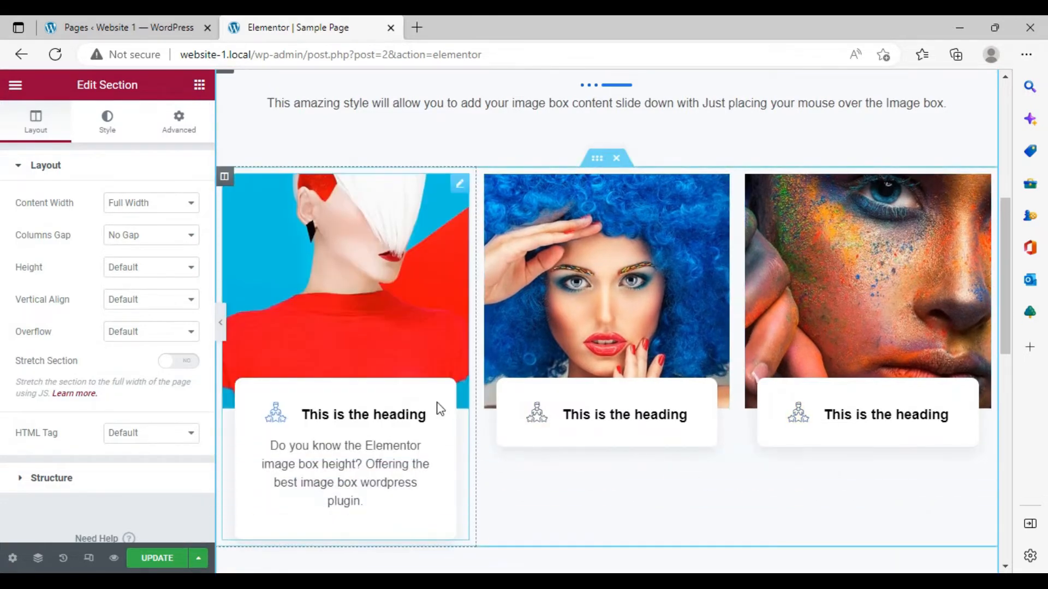
left_click(451, 436)
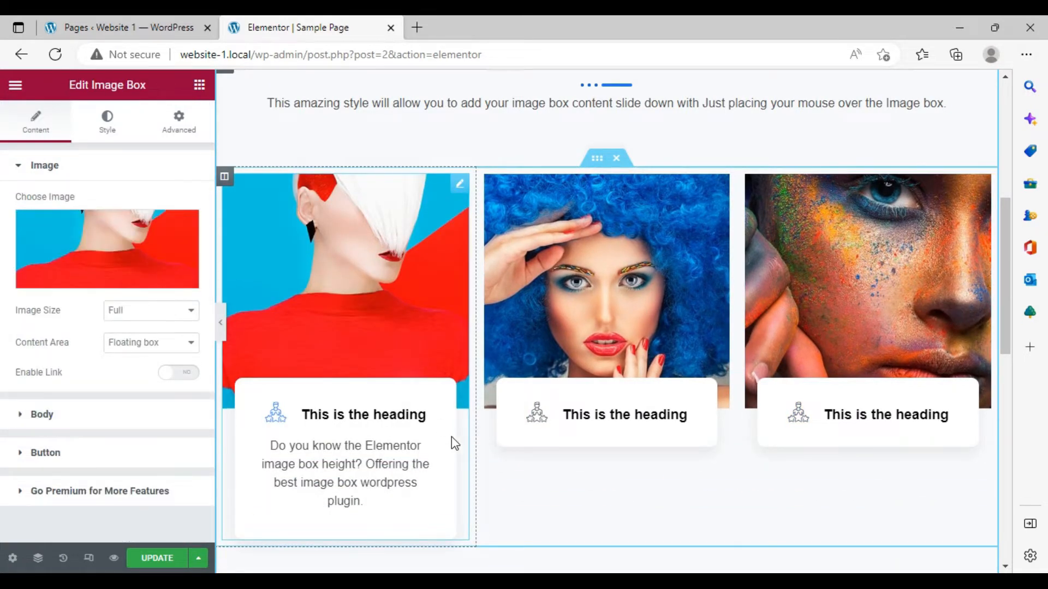
left_click(133, 416)
scroll(133, 420, "down", 4)
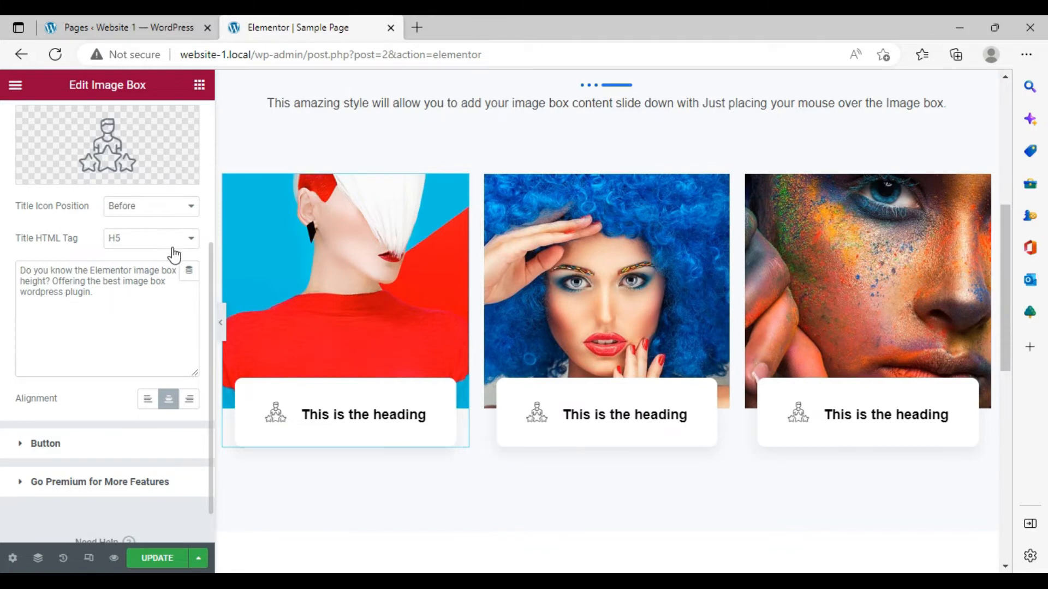
left_click(166, 443)
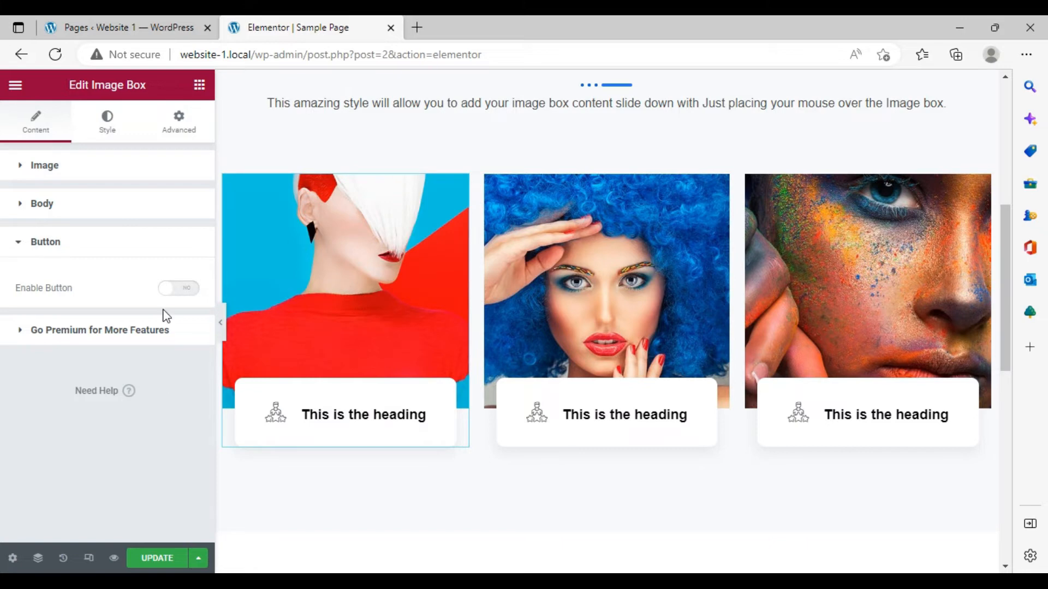
left_click(16, 248)
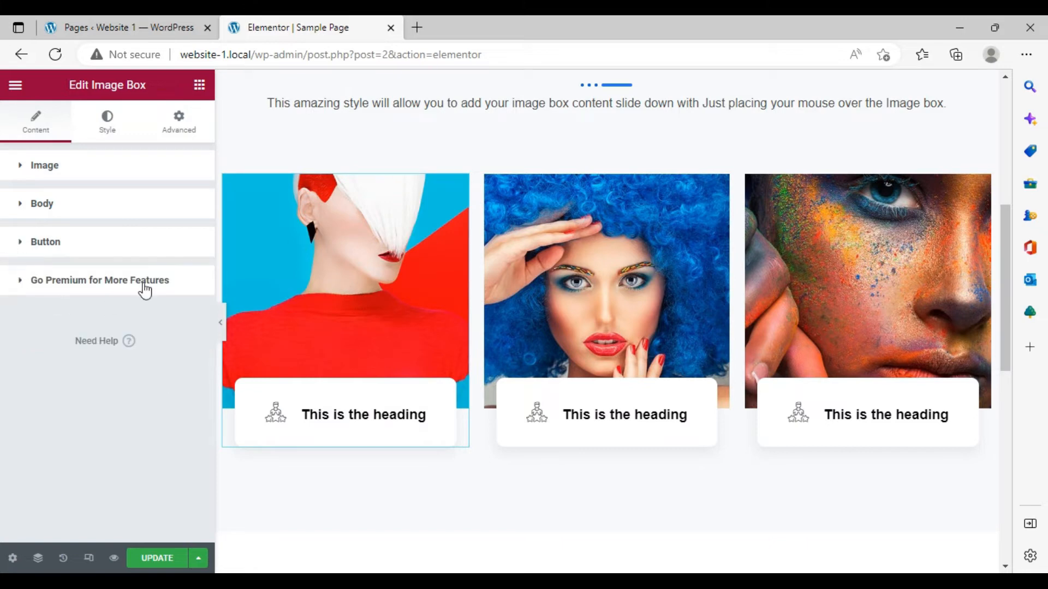
left_click(106, 130)
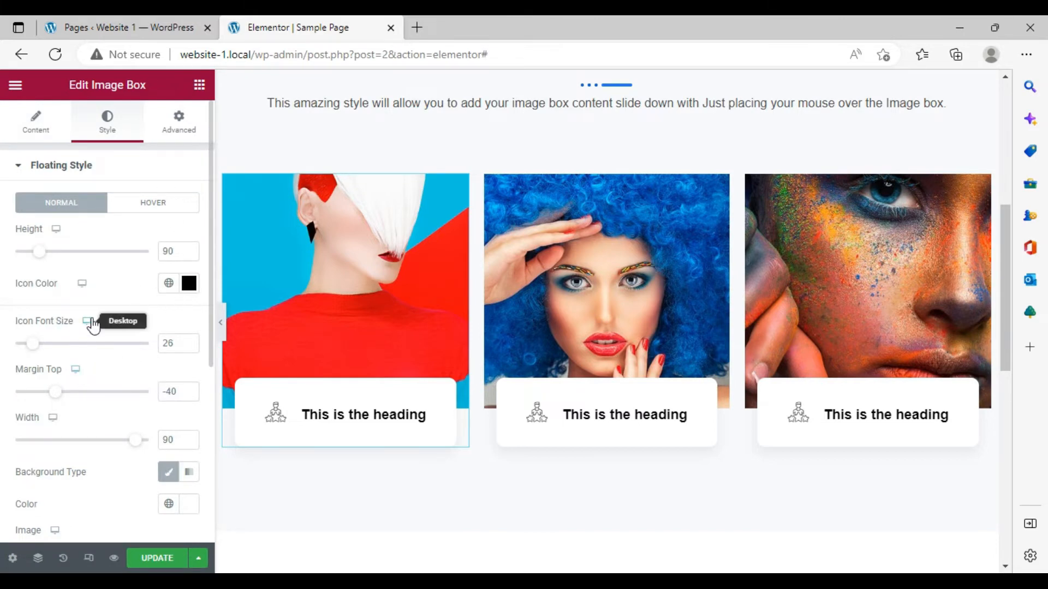
left_click(171, 141)
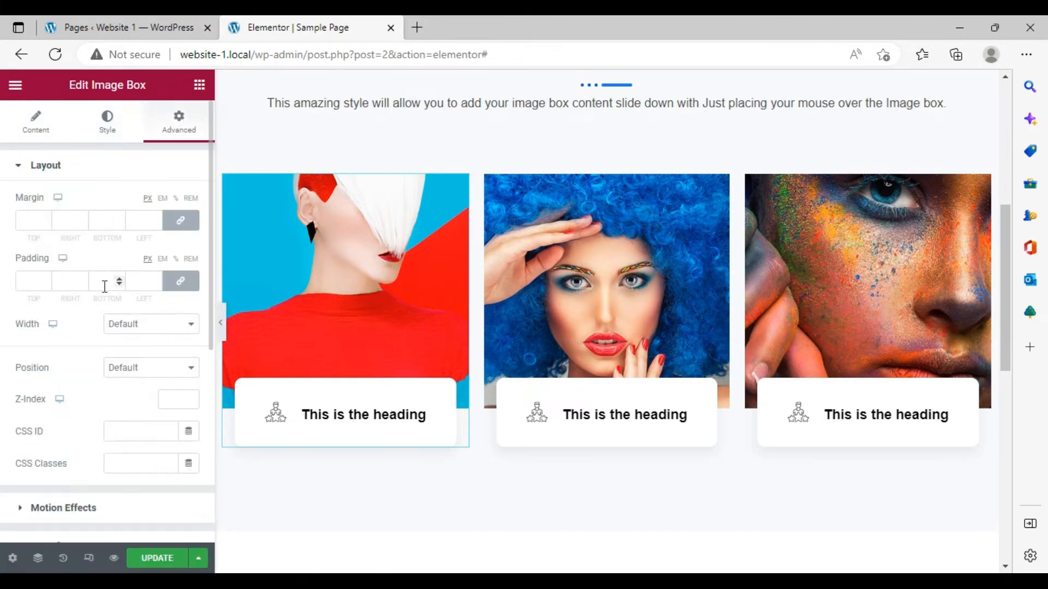
scroll(89, 314, "down", 5)
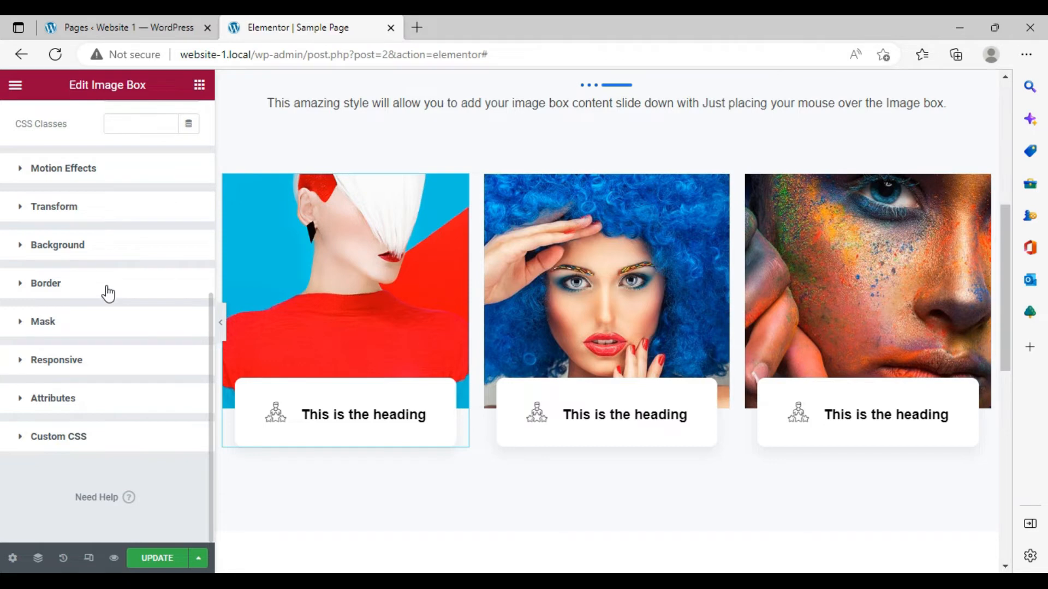
scroll(106, 286, "up", 5)
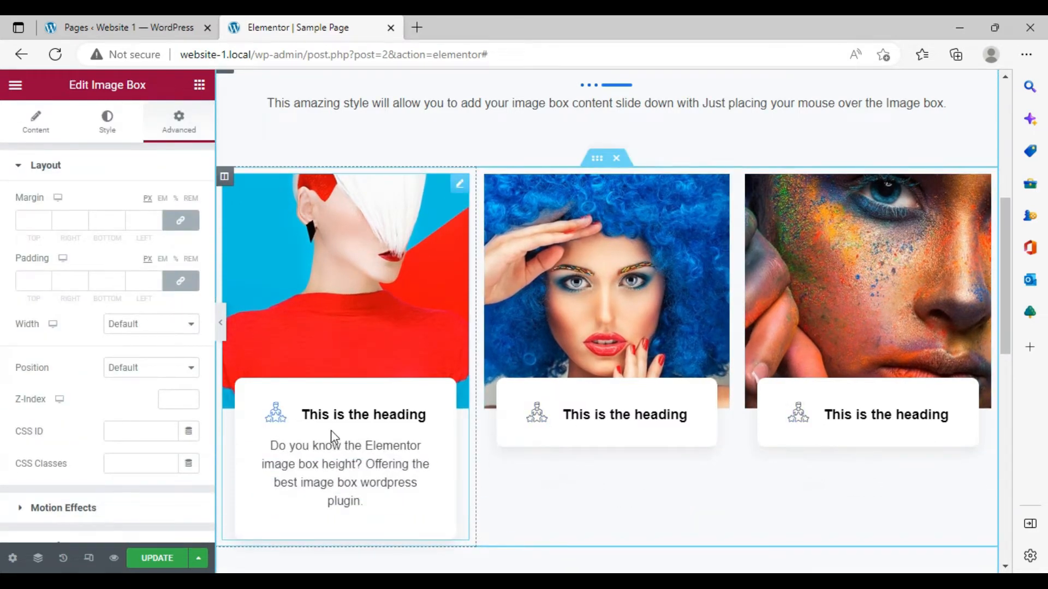
left_click_drag(375, 261, 377, 255)
left_click(18, 124)
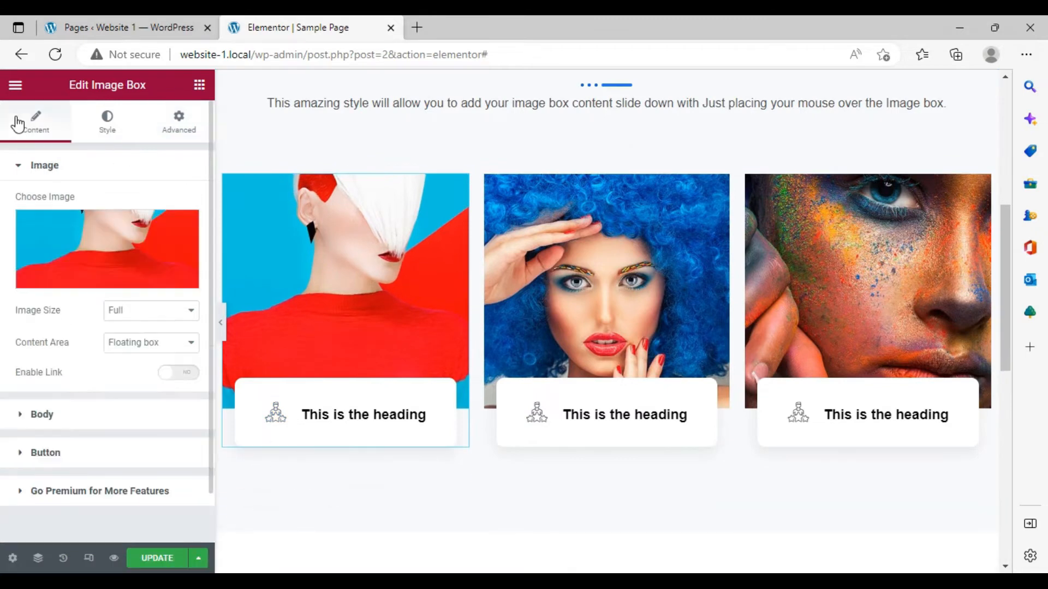
left_click(121, 255)
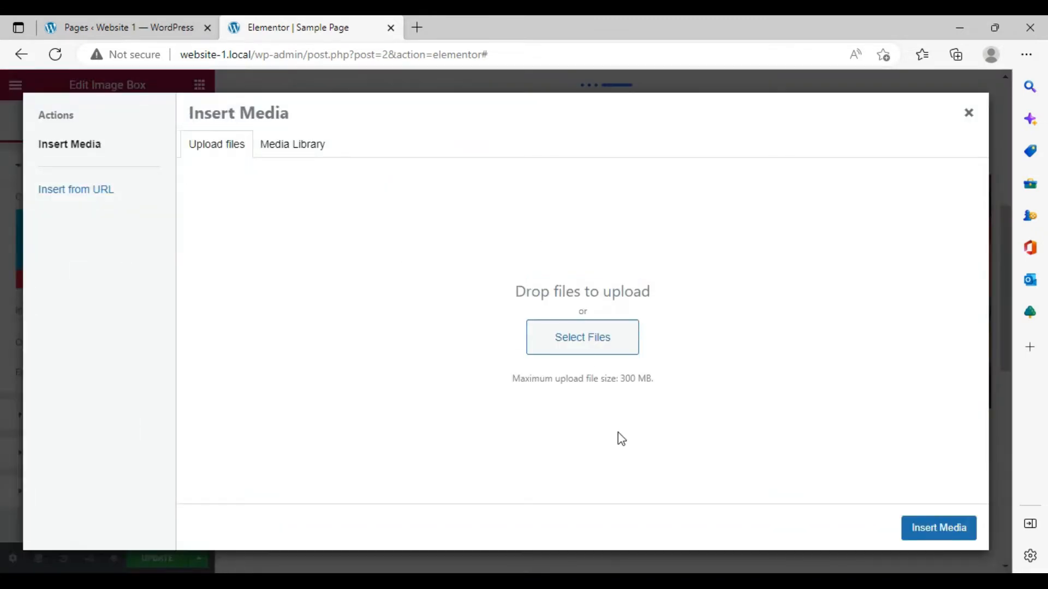
left_click(970, 114)
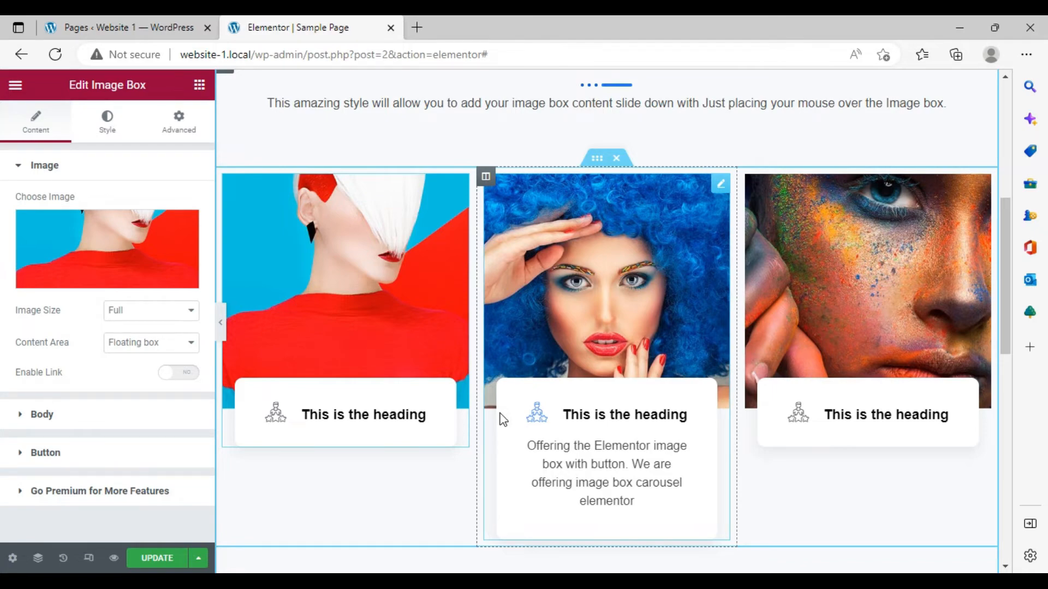
- Insert the ElementsKit "Icon Box - Style 17" section template into the empty area below the image boxes
scroll(513, 398, "down", 10)
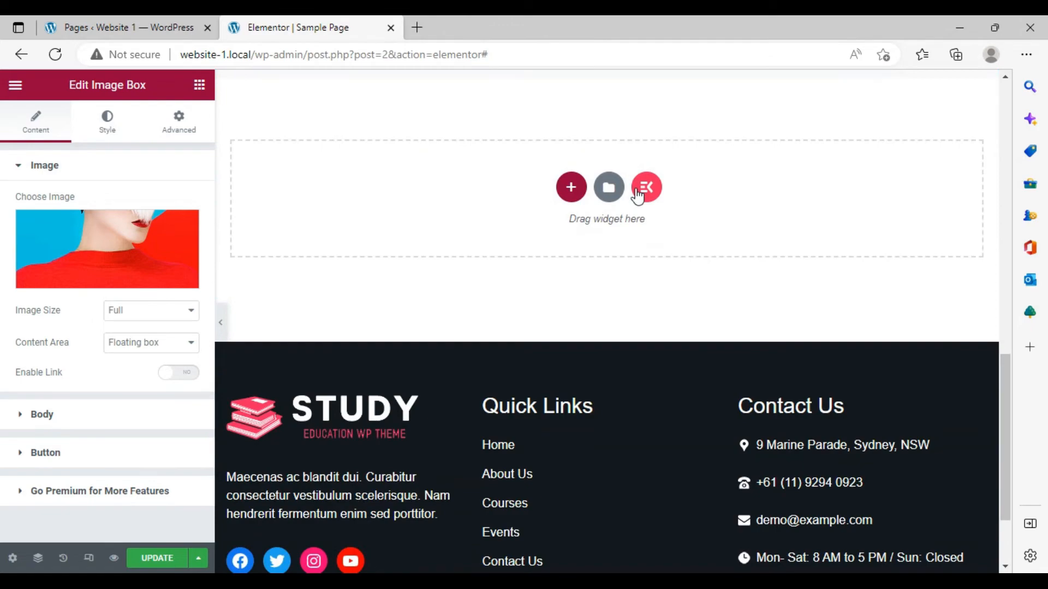
left_click(637, 195)
scroll(542, 252, "down", 5)
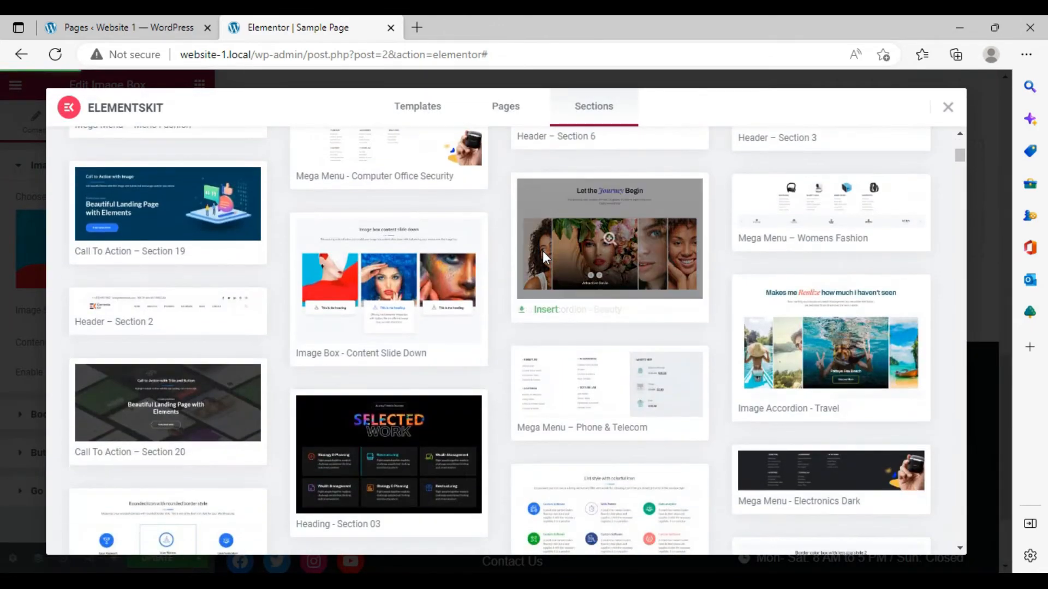
scroll(519, 325, "down", 3)
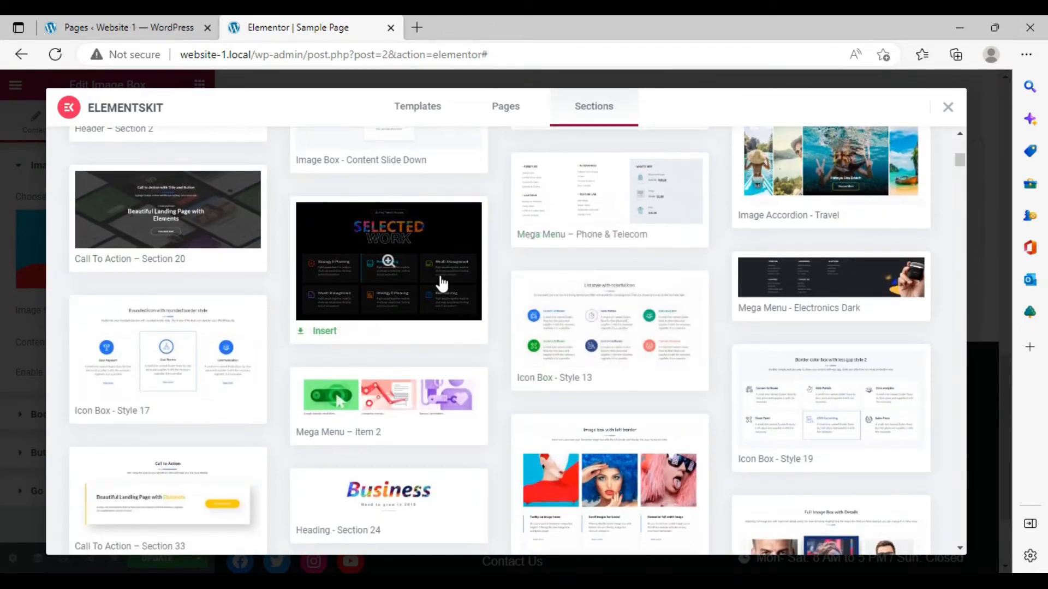
left_click(159, 361)
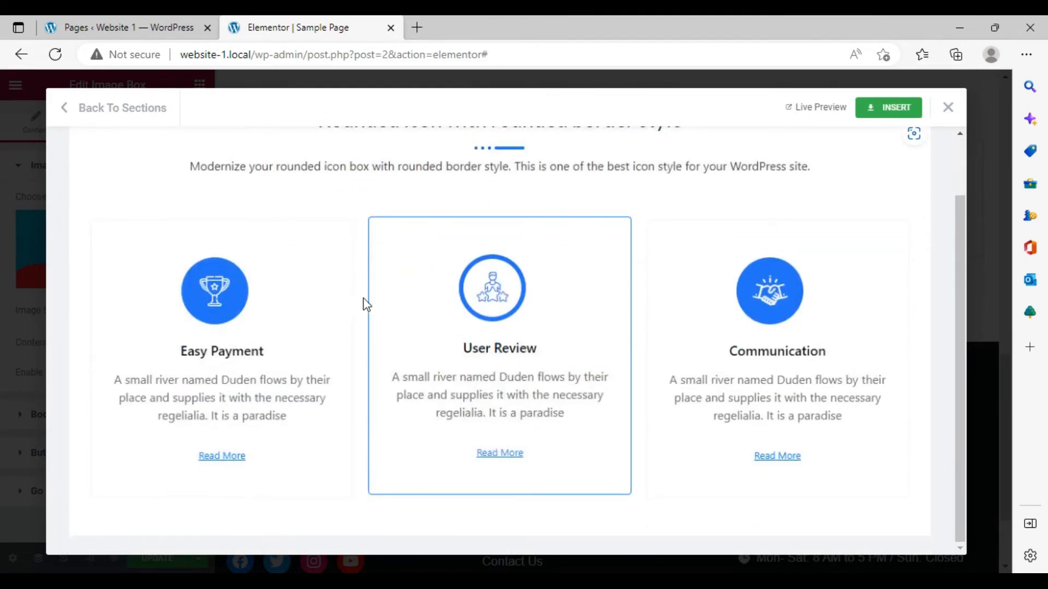
left_click(893, 109)
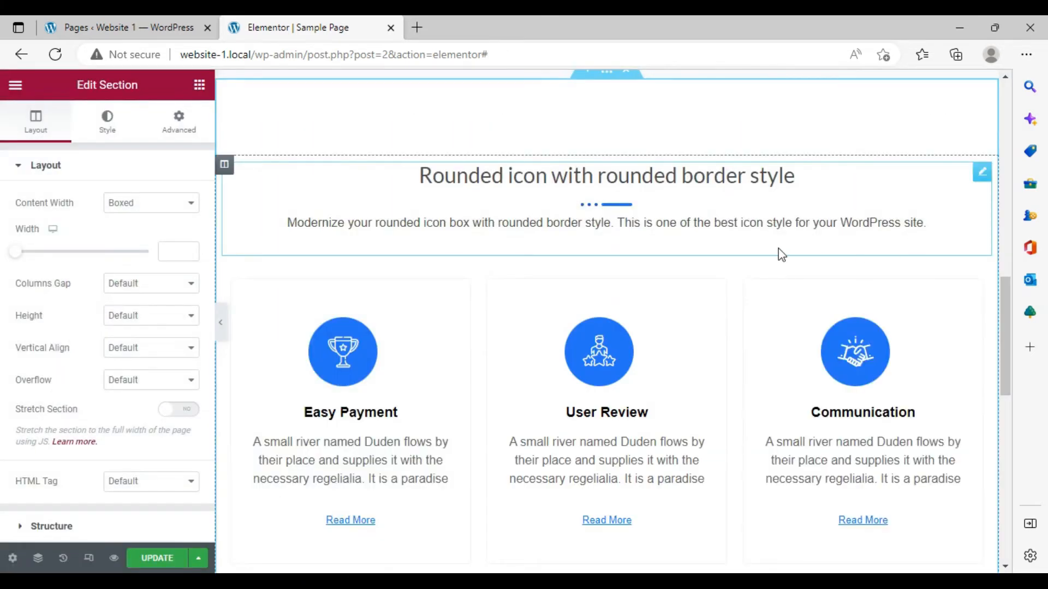
- Move the "Rounded icon with rounded border style" heading block into the first icon-box column
scroll(781, 255, "down", 5)
scroll(540, 257, "up", 5)
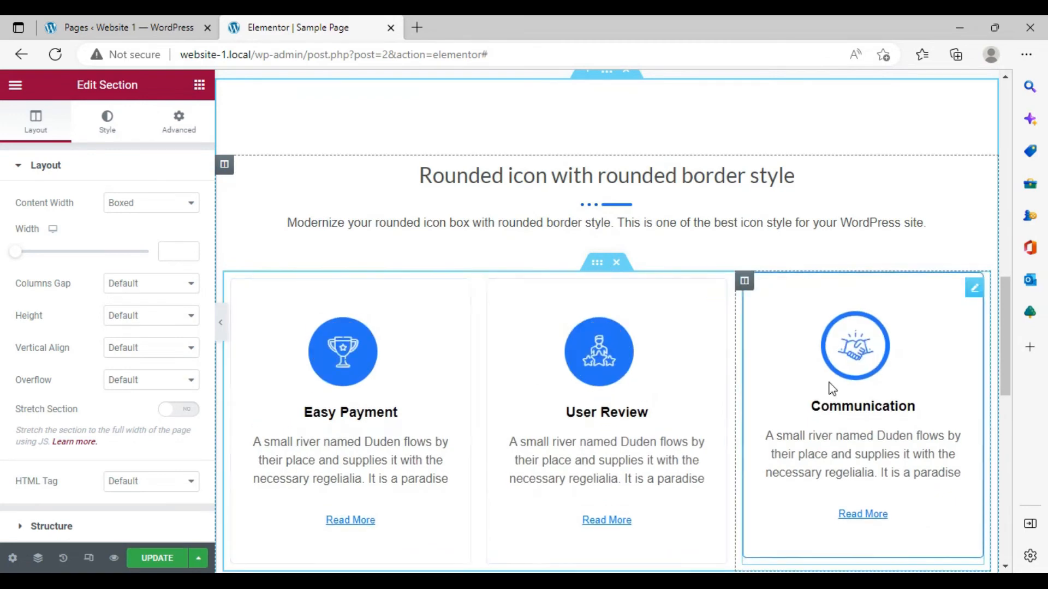
scroll(529, 369, "up", 4)
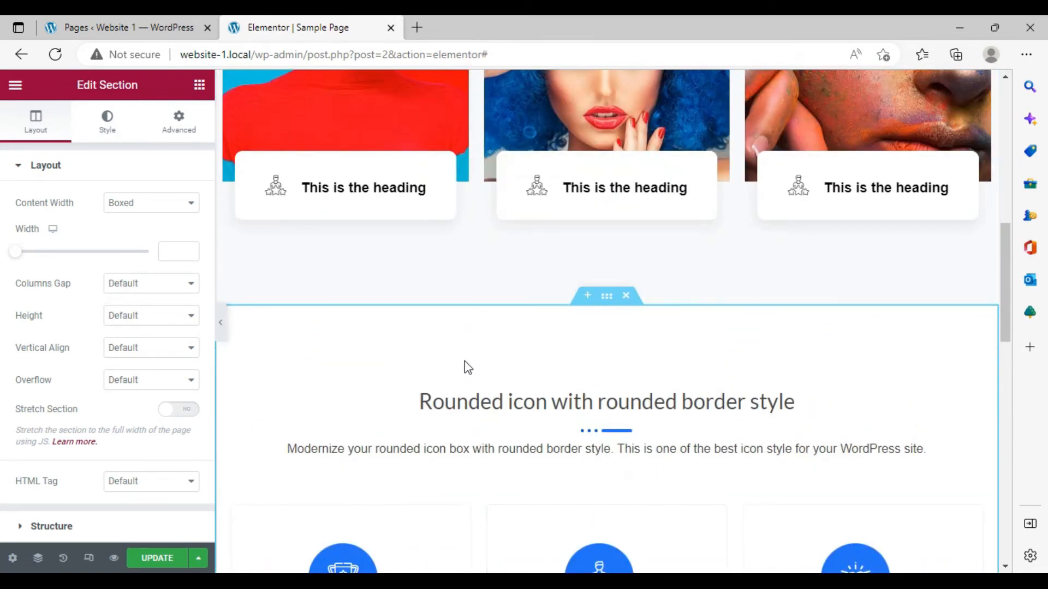
scroll(485, 332, "down", 2)
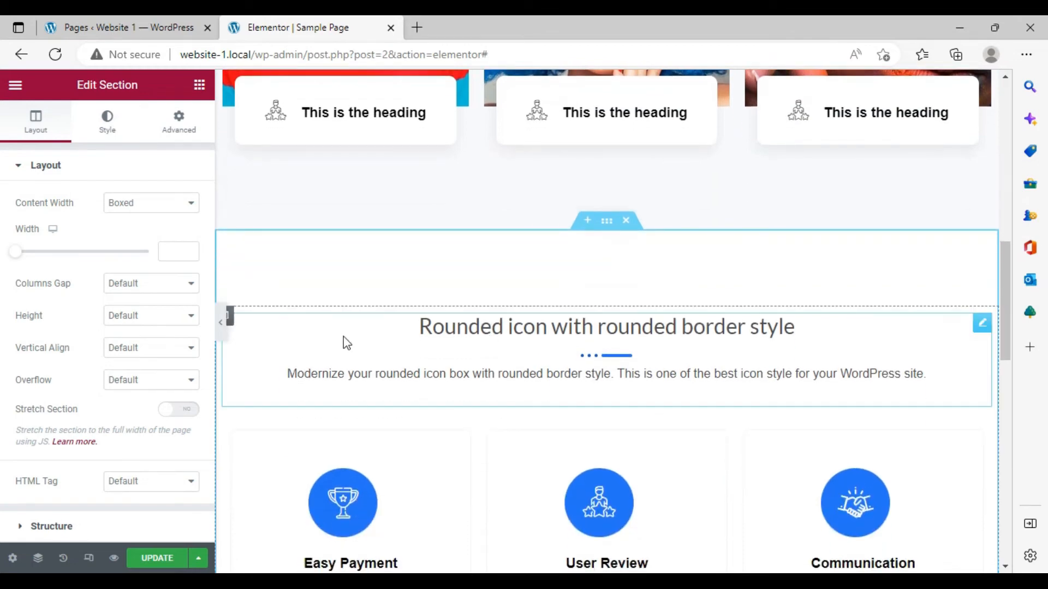
left_click_drag(341, 341, 500, 343)
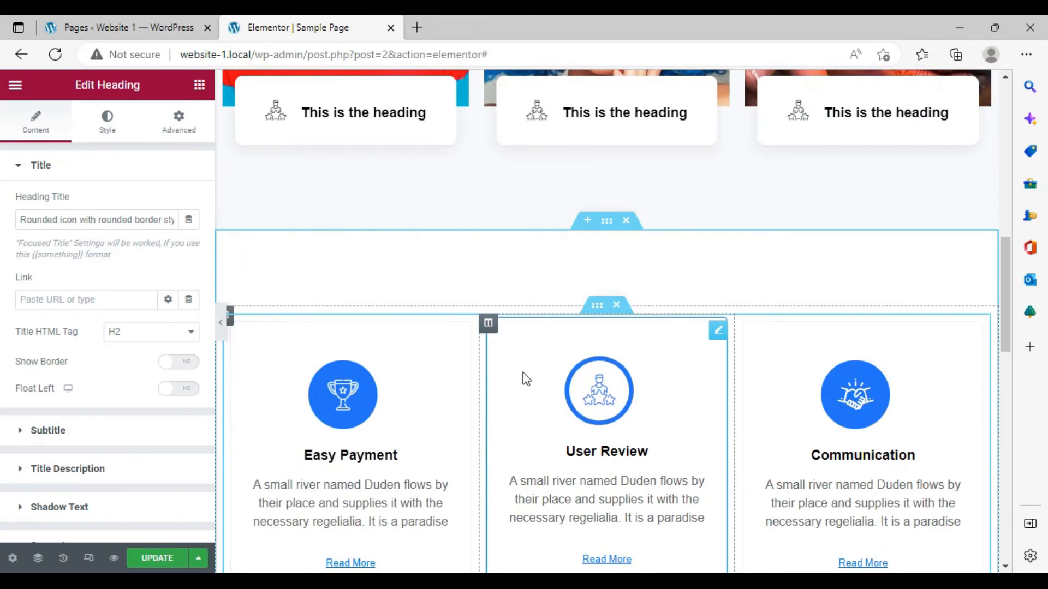
scroll(524, 376, "down", 8)
scroll(474, 294, "up", 3)
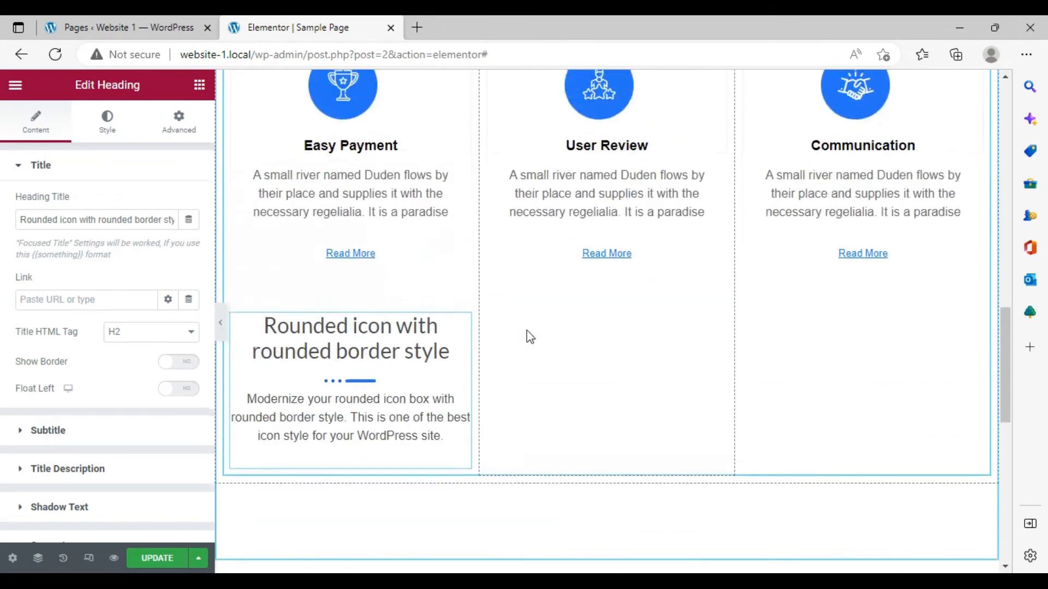
left_click_drag(463, 381, 464, 421)
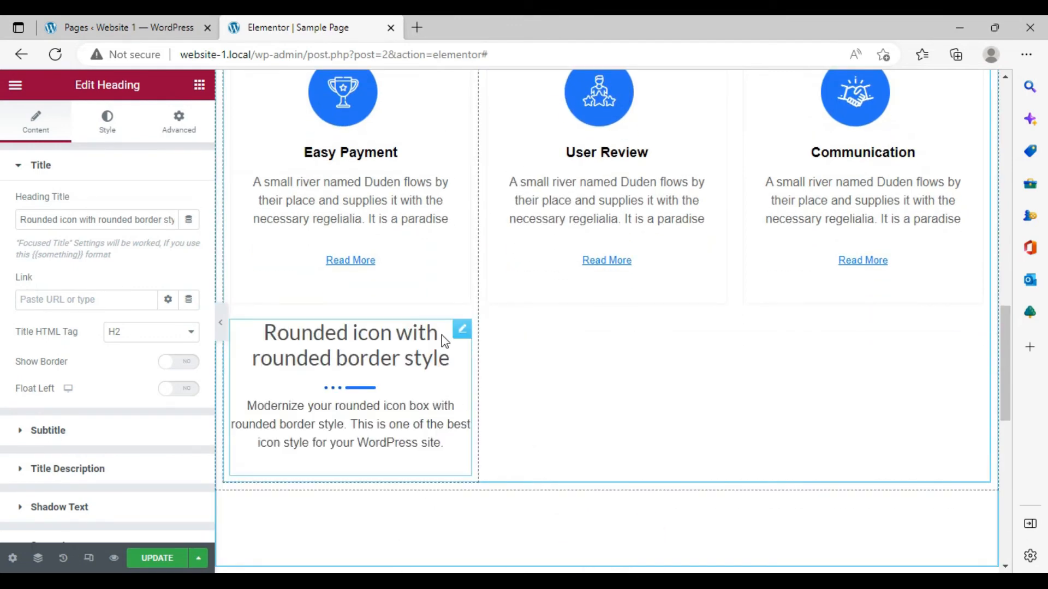
scroll(479, 442, "up", 5)
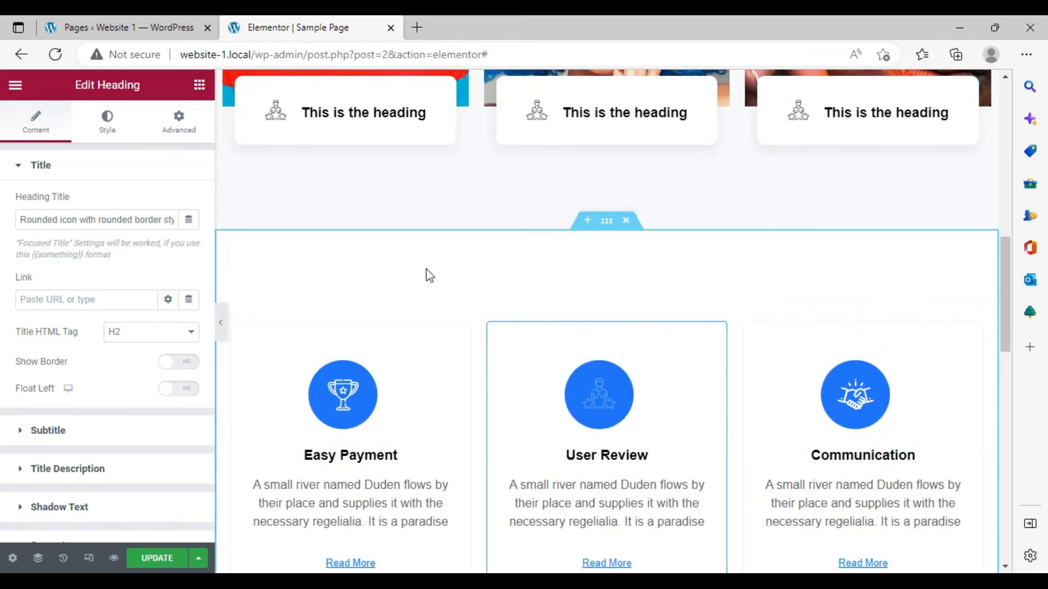
- Browse the ElementsKit section templates, previewing Call To Action – Section 33 and Testimonial – Section 15 without inserting
scroll(521, 437, "down", 8)
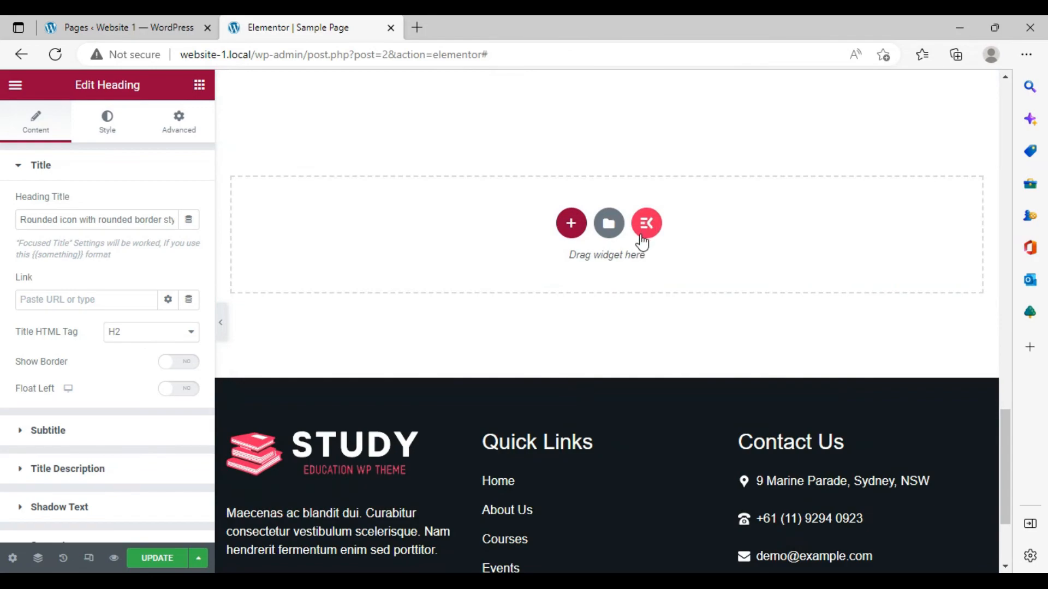
left_click(646, 225)
scroll(684, 313, "down", 7)
scroll(684, 313, "down", 7)
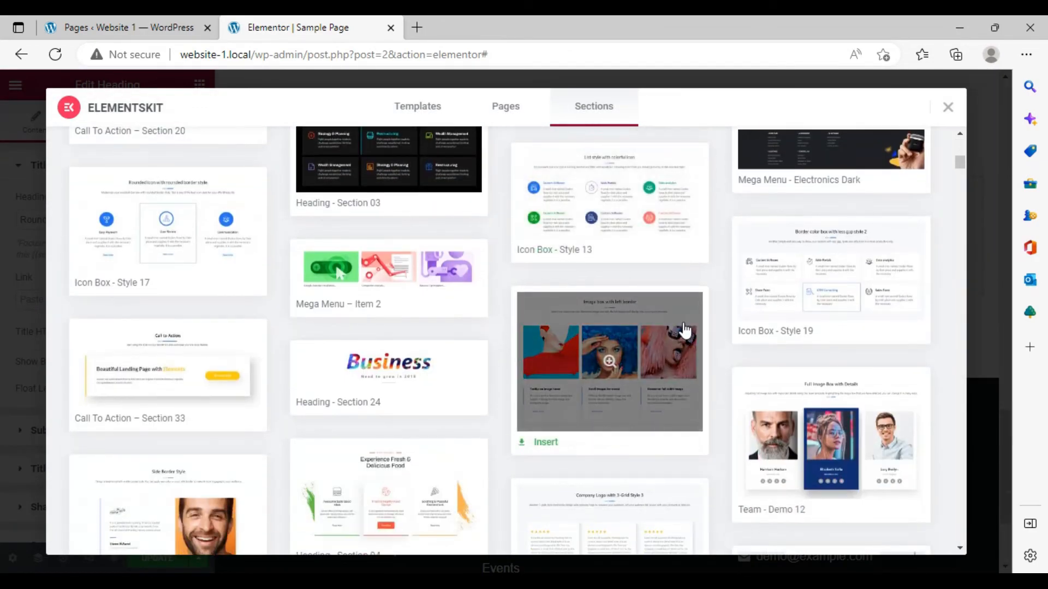
left_click(185, 385)
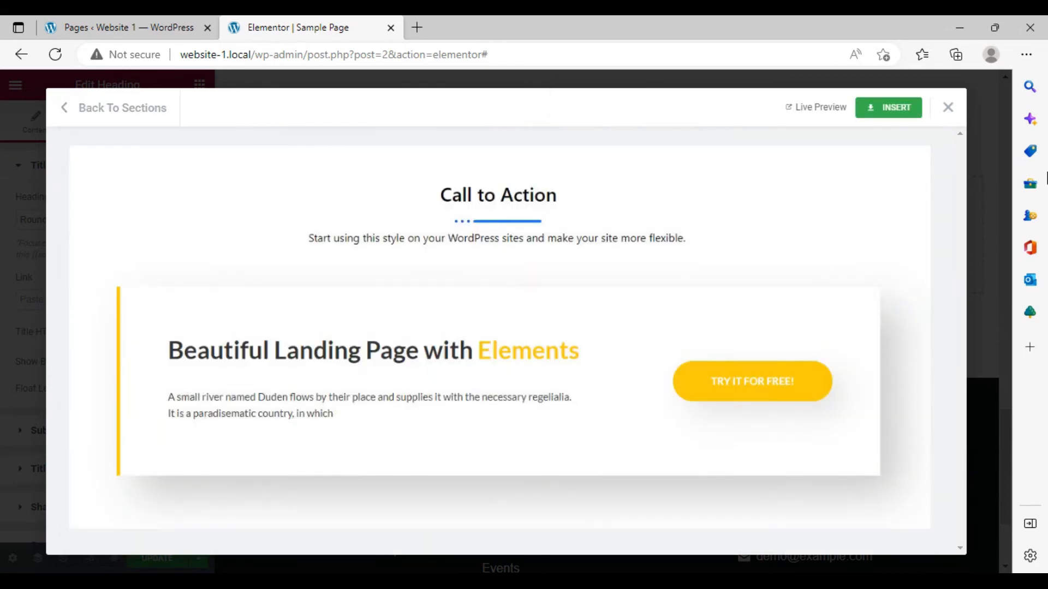
left_click(100, 109)
scroll(351, 313, "down", 10)
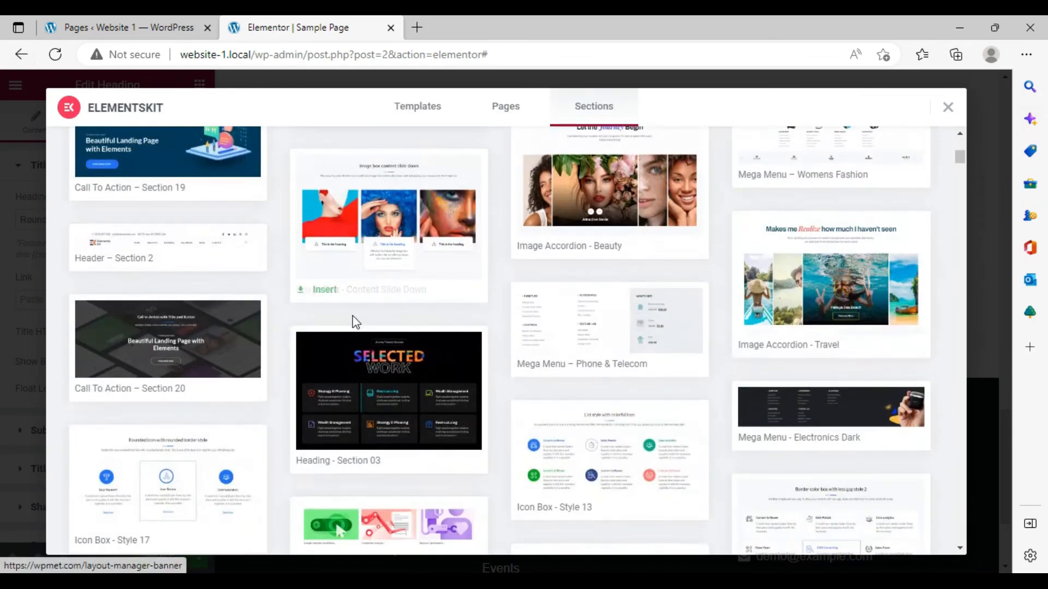
scroll(350, 315, "down", 5)
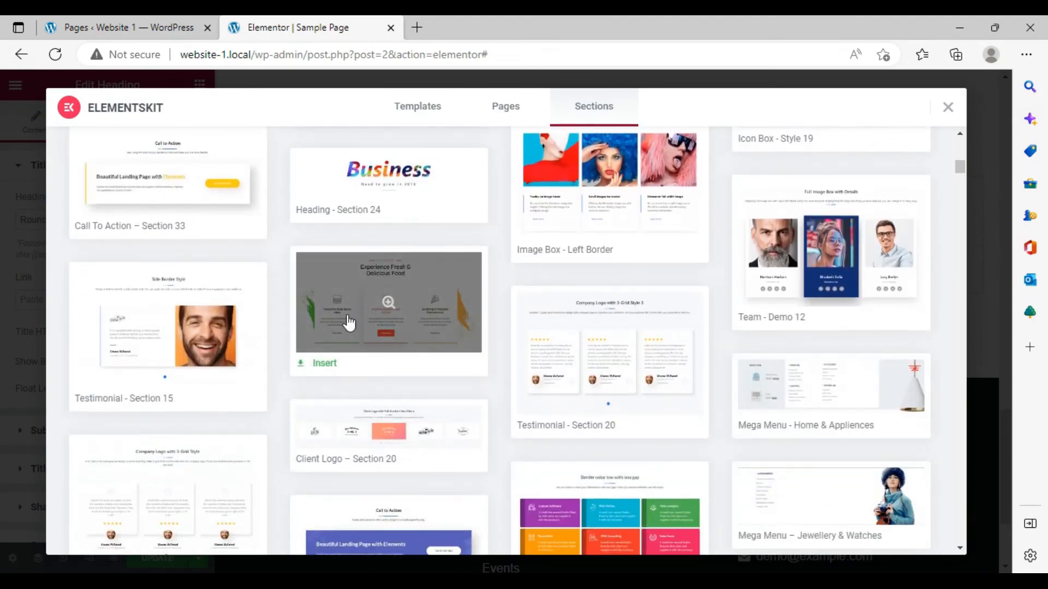
left_click(169, 328)
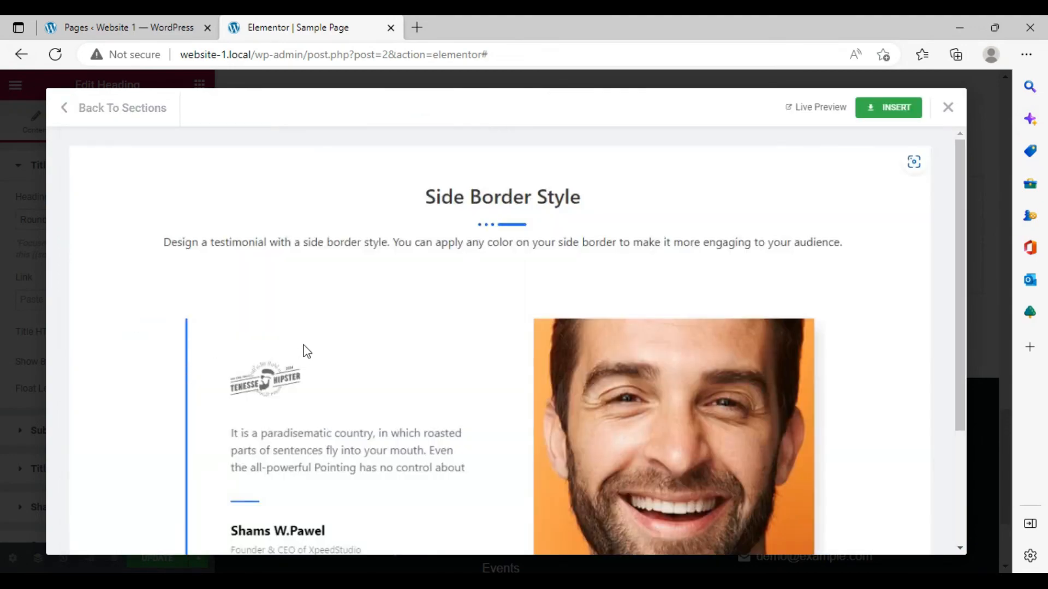
scroll(307, 351, "down", 3)
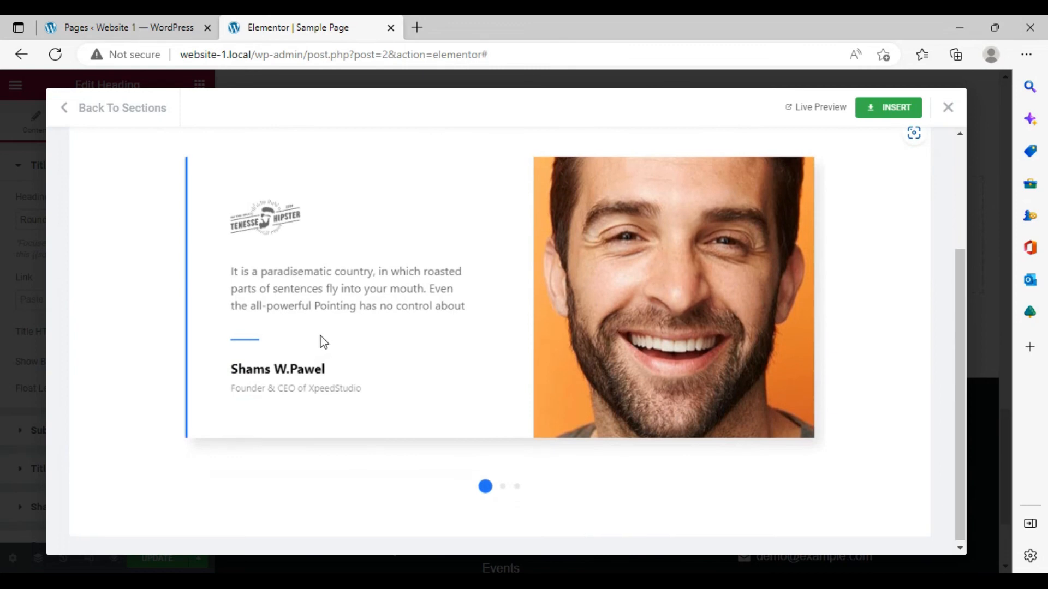
scroll(327, 342, "up", 2)
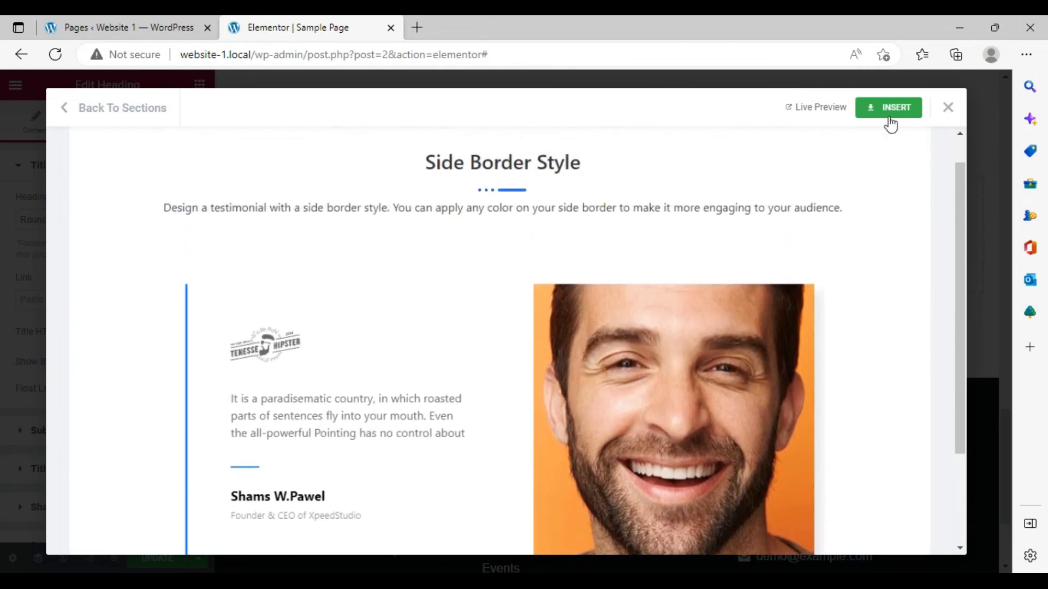
left_click(948, 107)
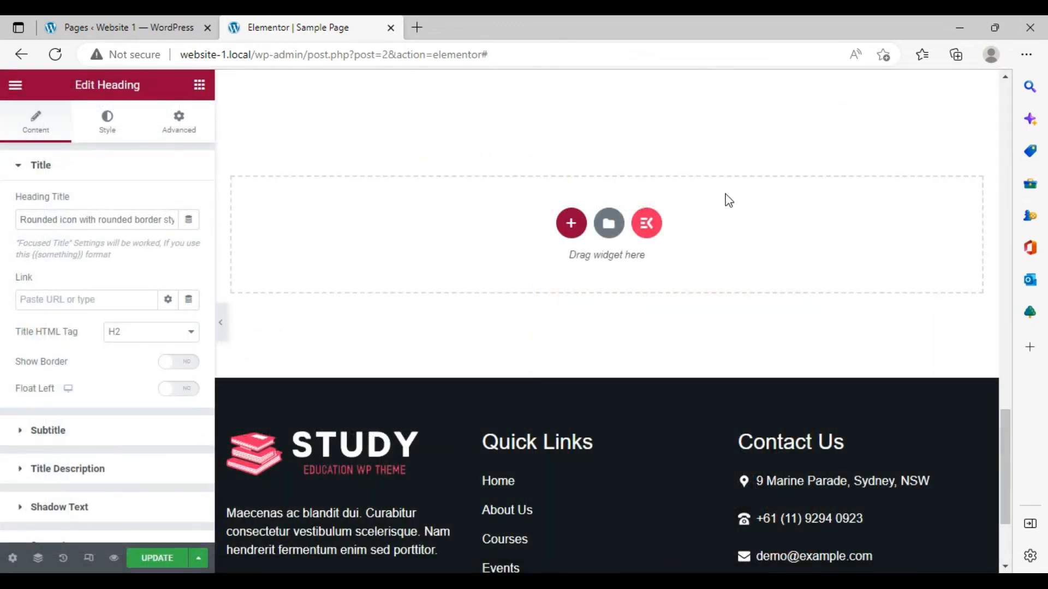